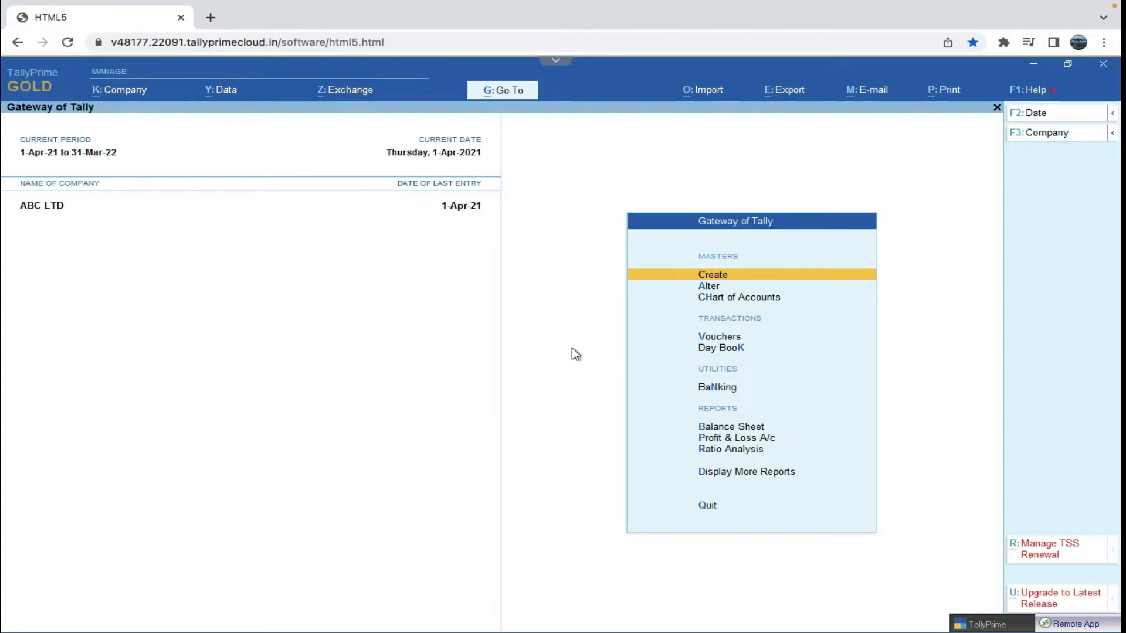
Start a payment voucher with HDFC Bank as the account
{"action": "key", "text": "Down"}
{"action": "key", "text": "Down"}
{"action": "key", "text": "Down"}
{"action": "key", "text": "Down"}
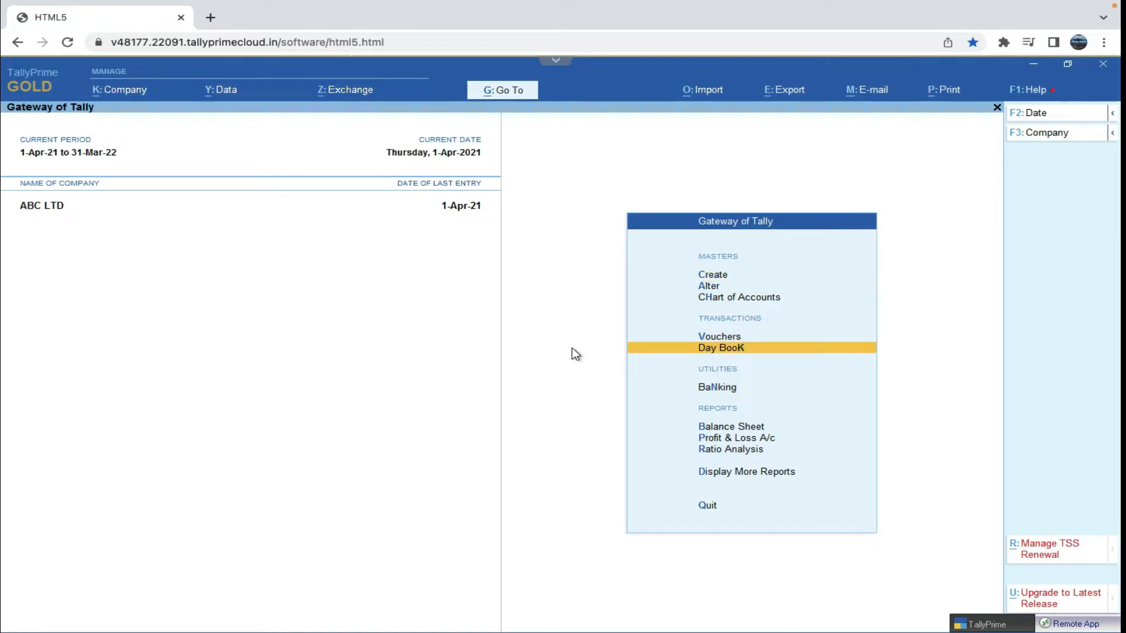
{"action": "key", "text": "Up"}
{"action": "key", "text": "Return"}
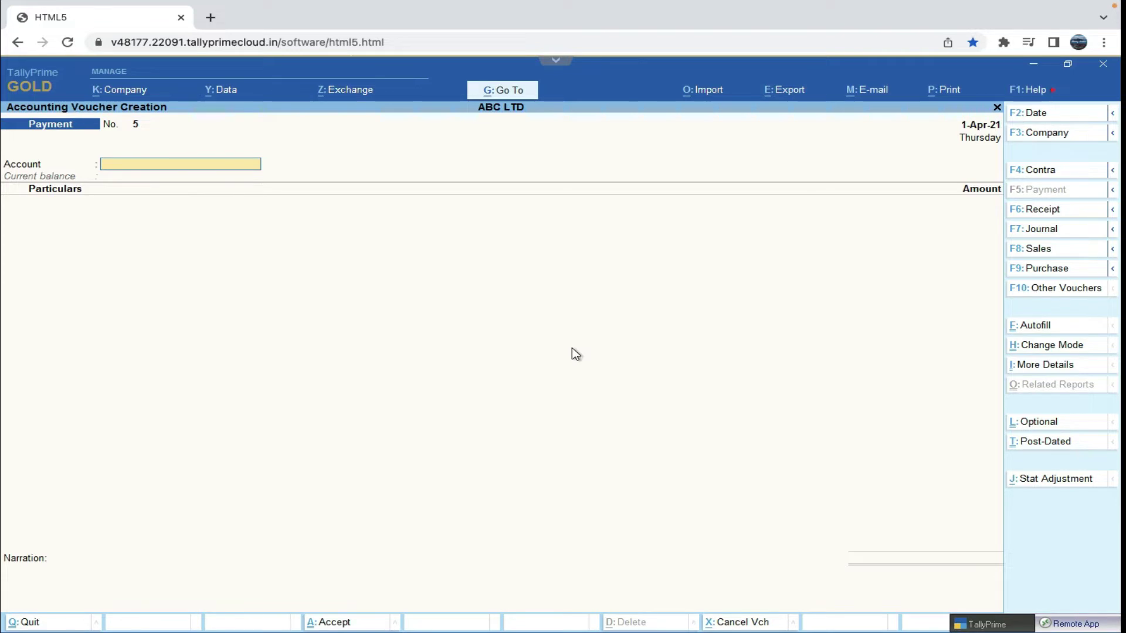
{"action": "type", "text": "hdfc"}
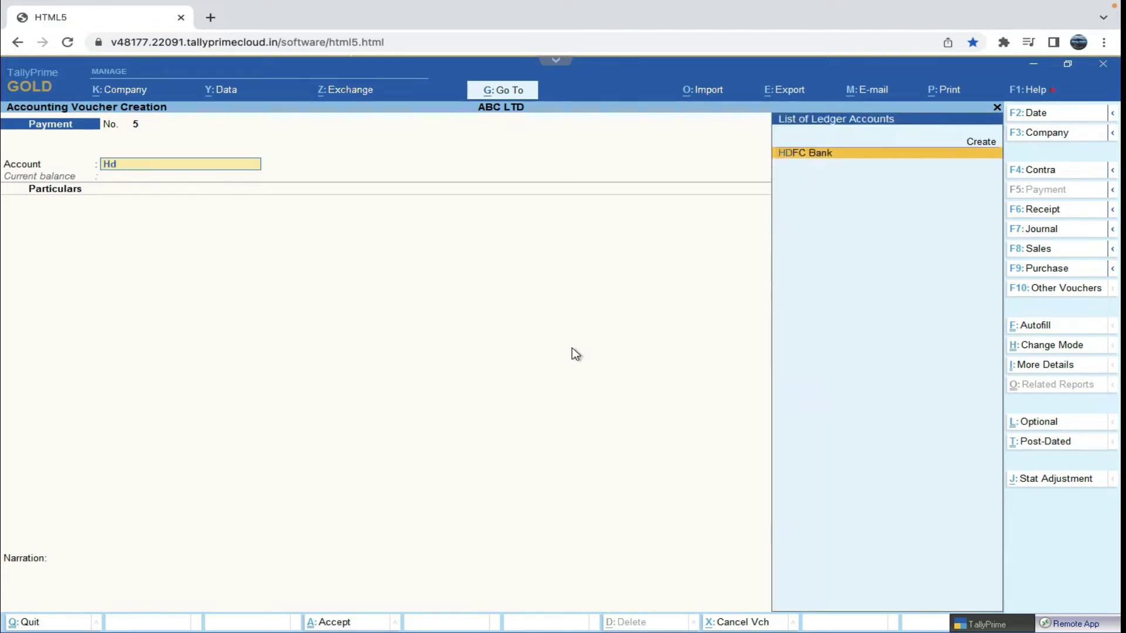
{"action": "key", "text": "Return"}
Create a Rent Exp ledger under Indirect Expenses from the voucher's particulars line and accept it
{"action": "type", "text": "re"}
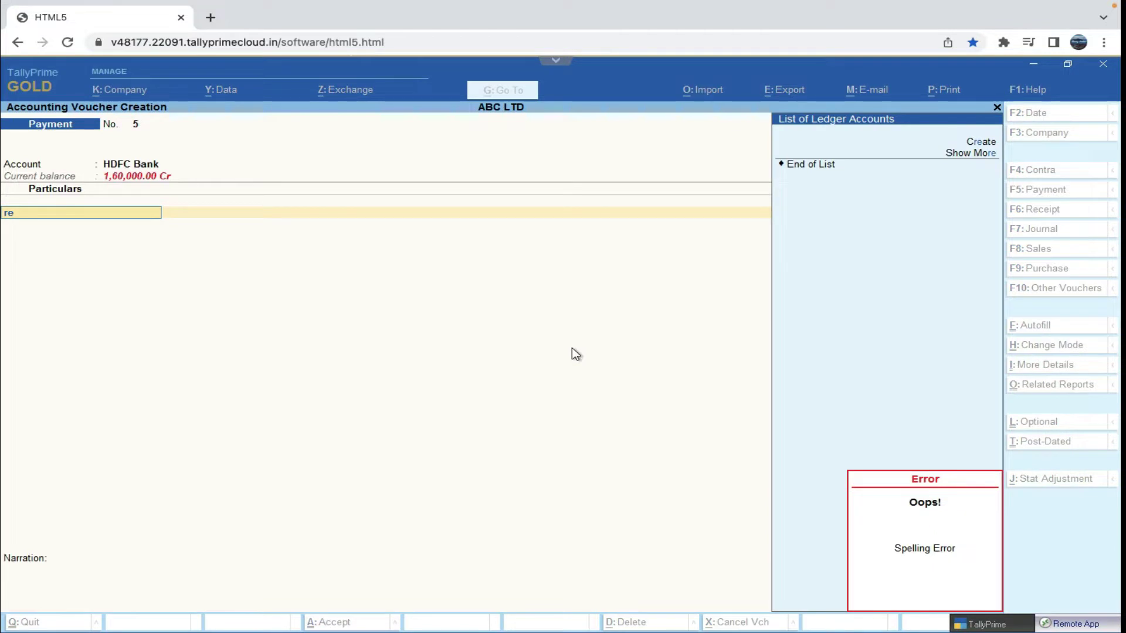
{"action": "key", "text": "alt+c"}
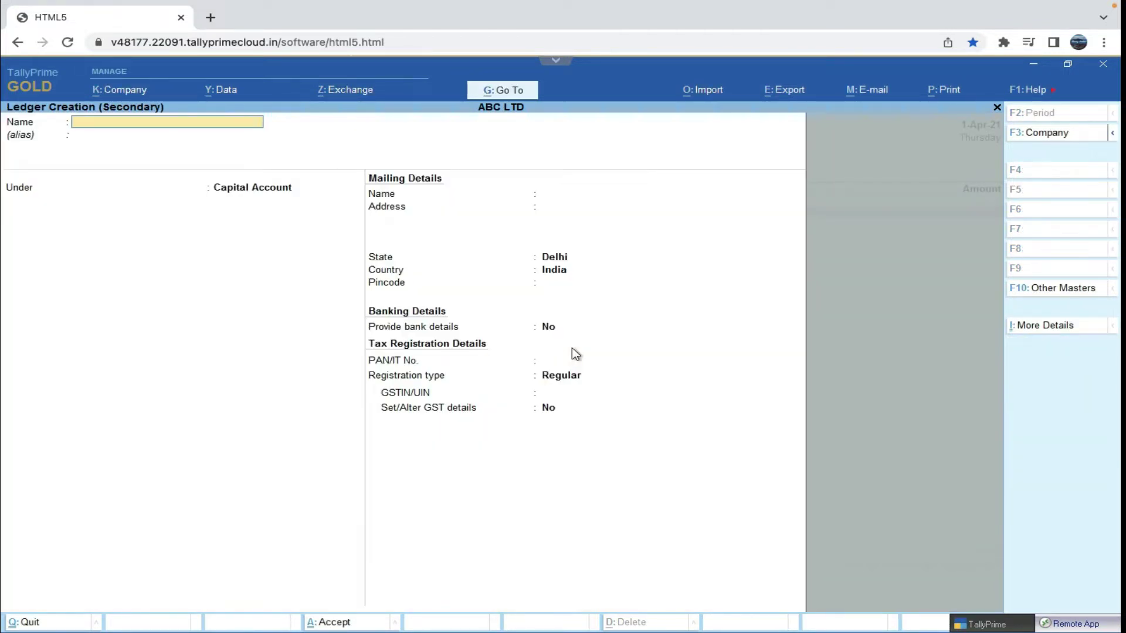
{"action": "type", "text": "Rent exp"}
{"action": "key", "text": "Return"}
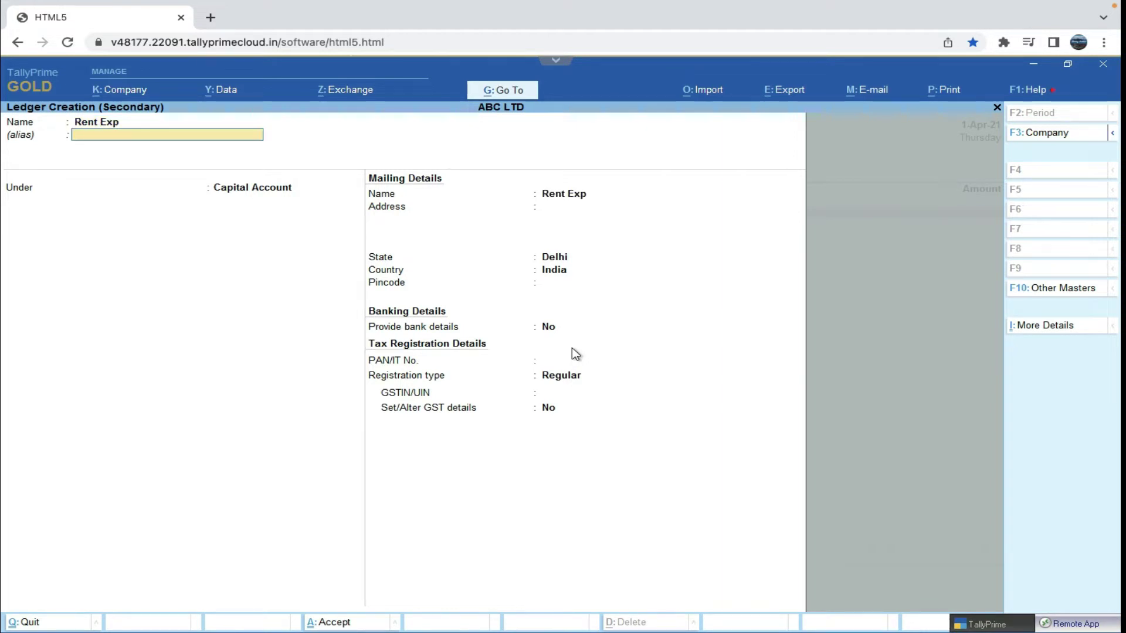
{"action": "key", "text": "Return"}
{"action": "type", "text": "Indi"}
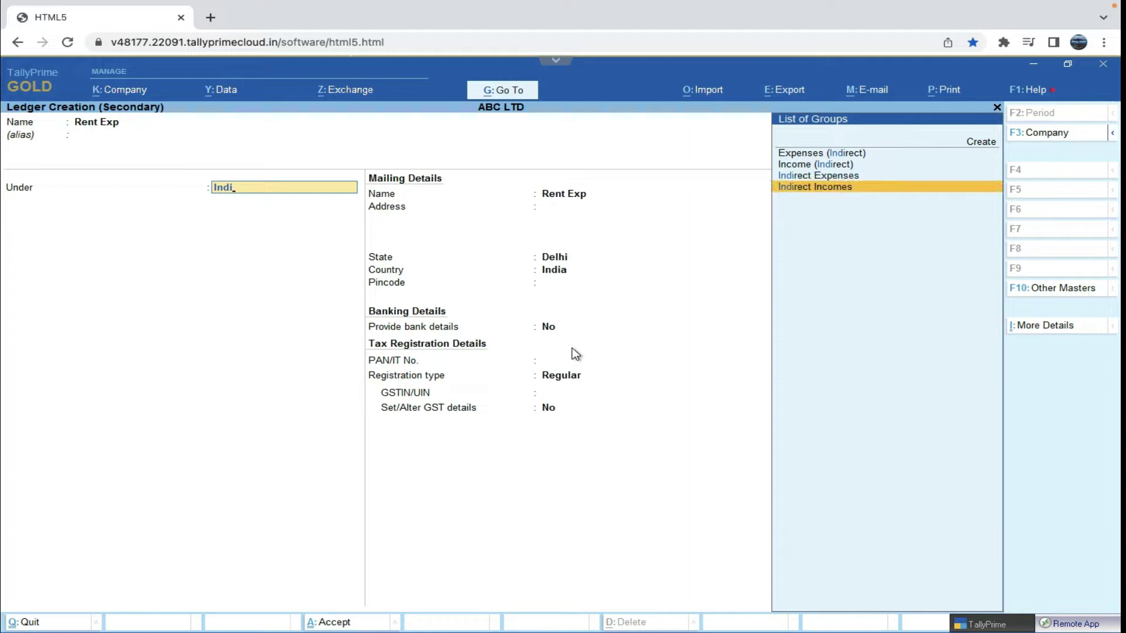
{"action": "key", "text": "Up"}
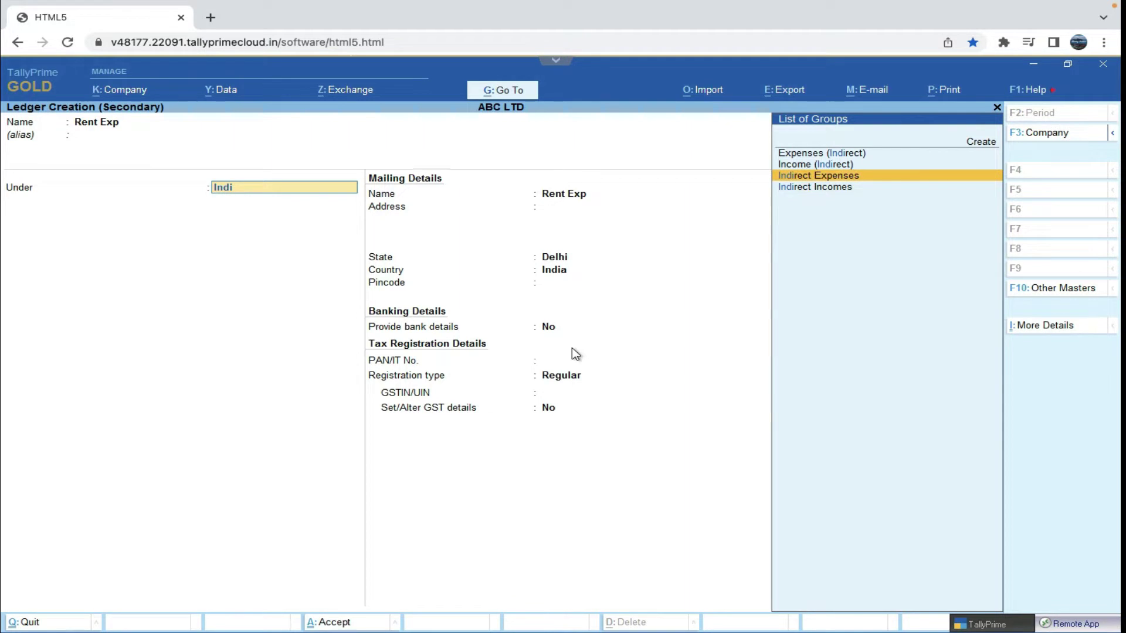
{"action": "key", "text": "Return"}
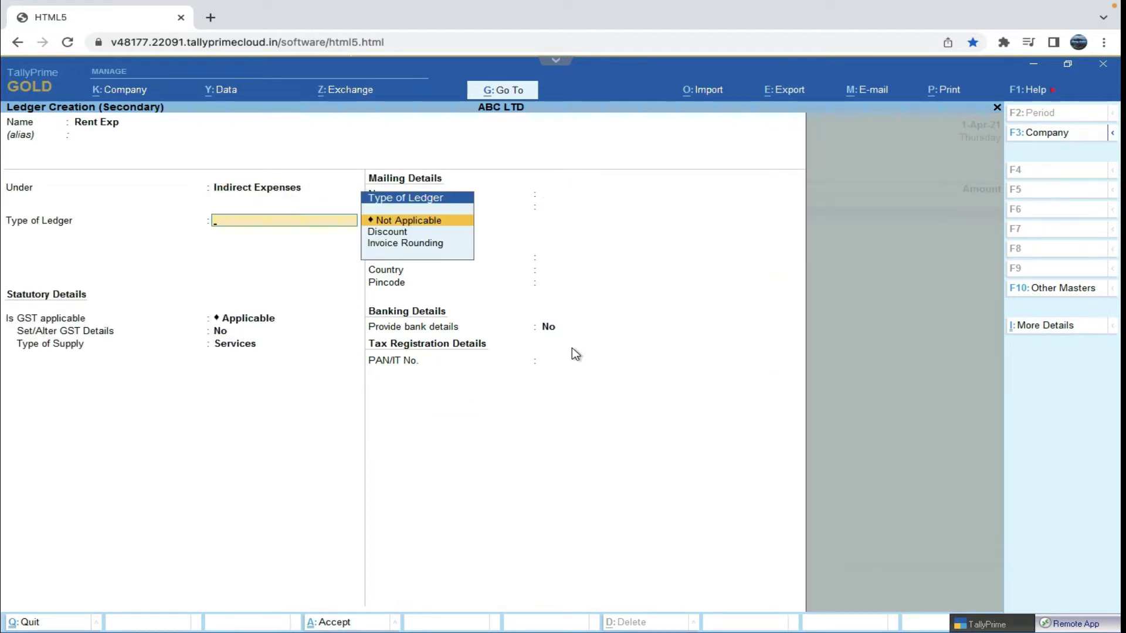
{"action": "key", "text": "ctrl+a"}
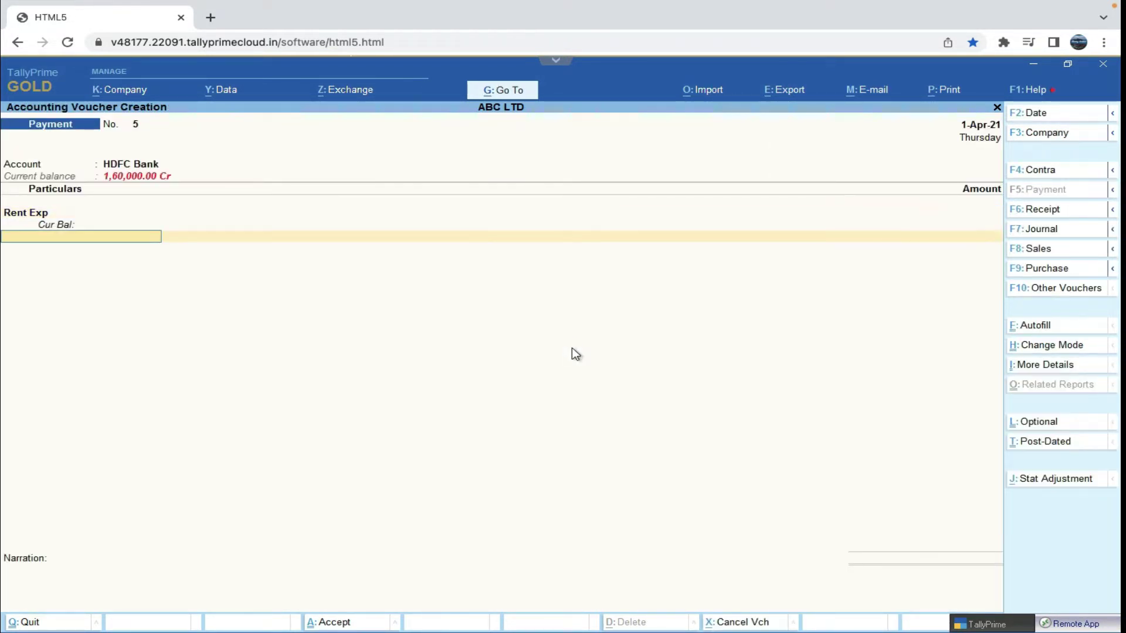
Enter 30,000 as the Rent Exp amount and finish the list of particulars
{"action": "type", "text": "30,0"}
{"action": "type", "text": "00"}
{"action": "key", "text": "Return"}
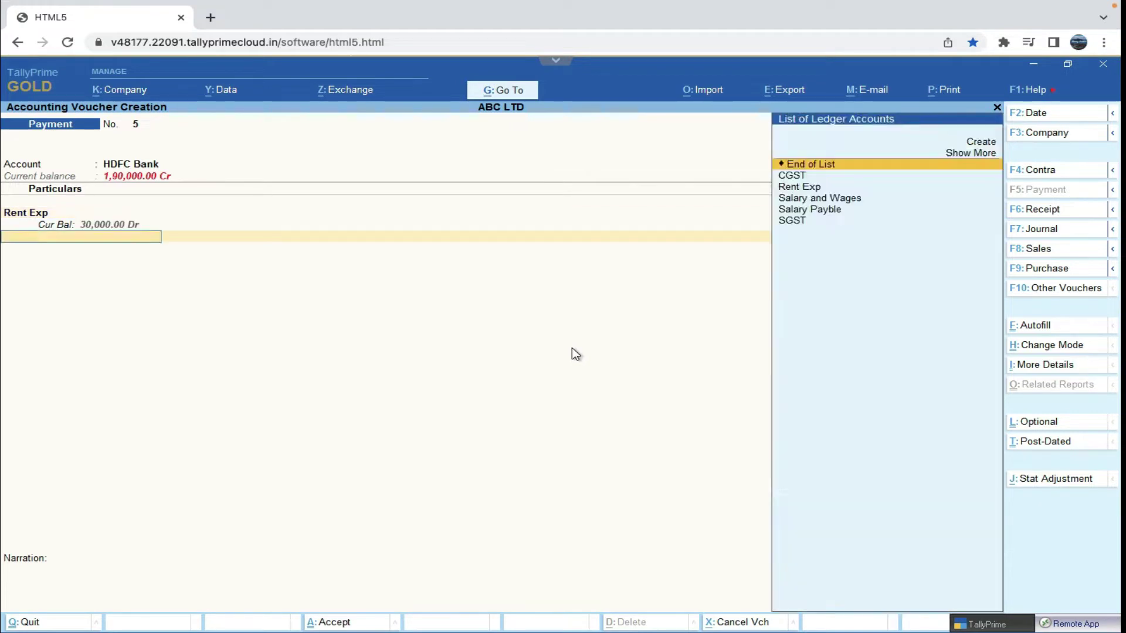
{"action": "key", "text": "Return"}
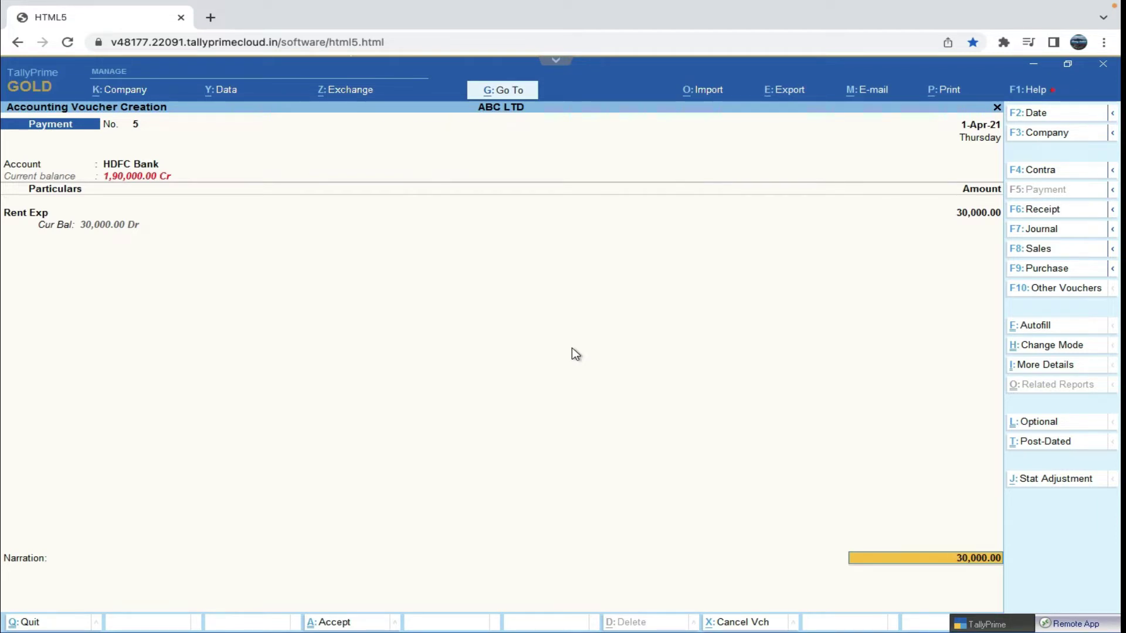
Switch the voucher to a journal and make its first line debit Rent Exp by 30,000
{"action": "left_click", "coordinate": [1046, 231]}
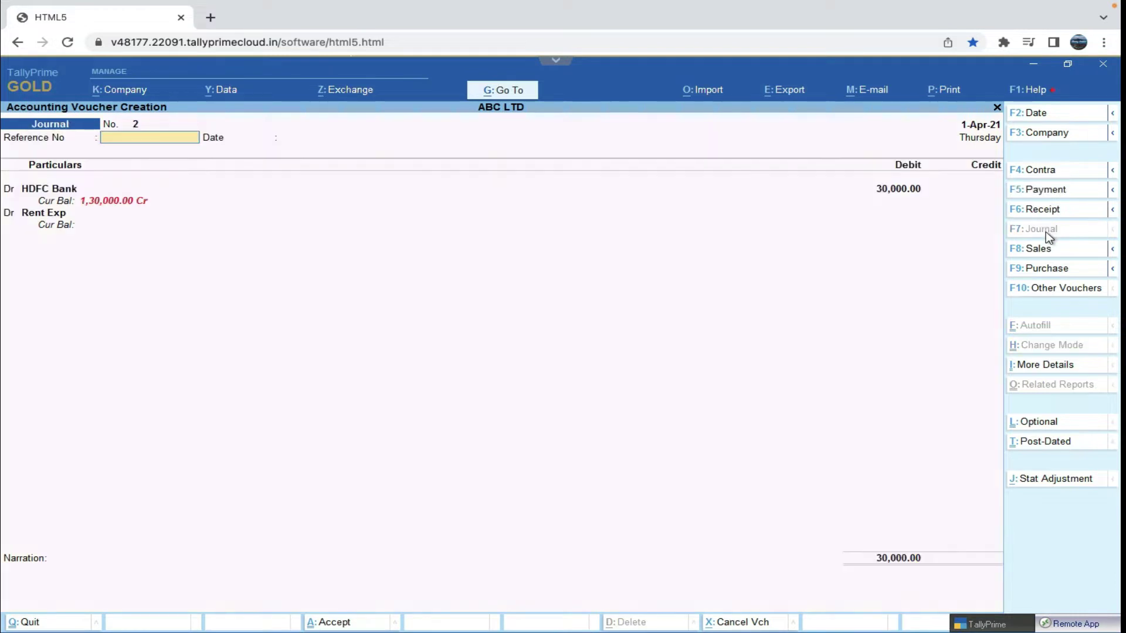
{"action": "key", "text": "Return"}
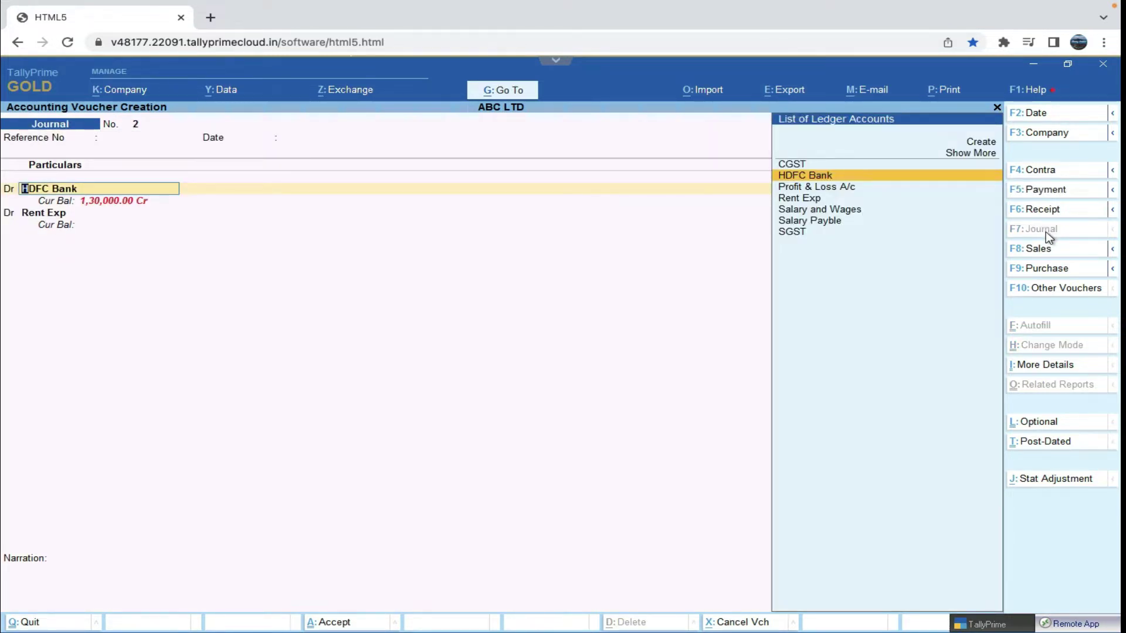
{"action": "type", "text": "Rent"}
{"action": "key", "text": "Return"}
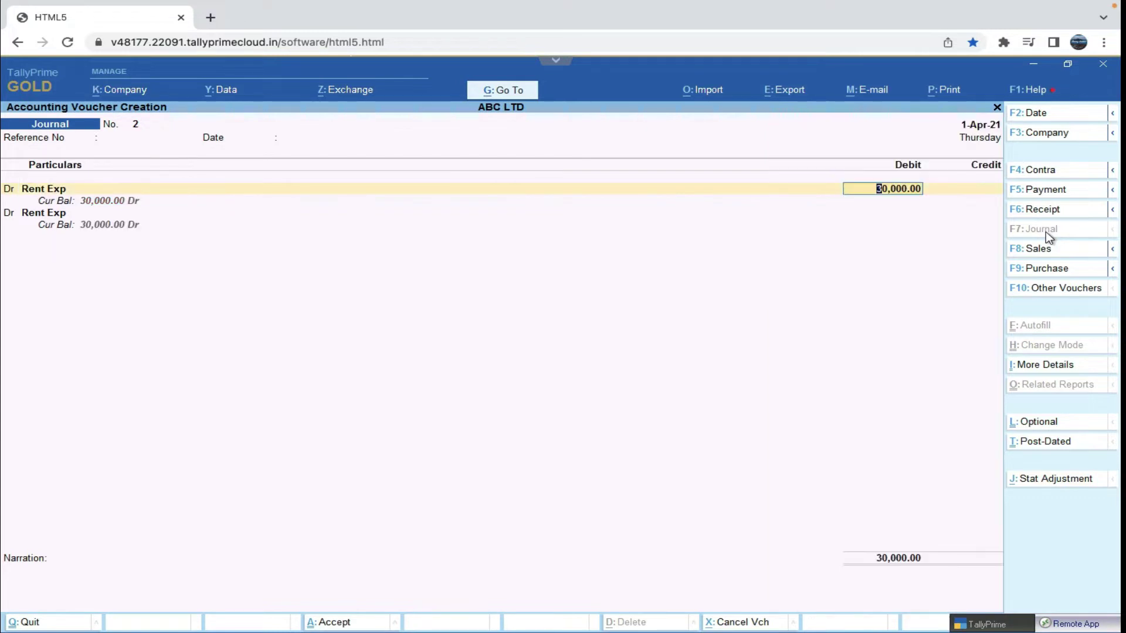
{"action": "key", "text": "Return"}
{"action": "key", "text": "Return"}
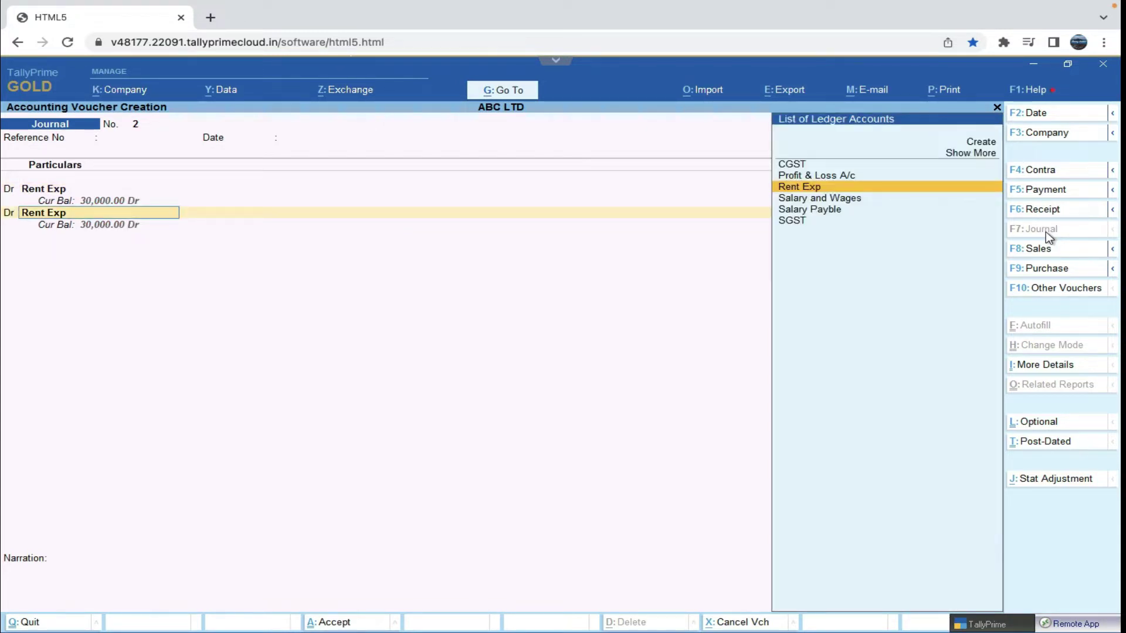
Change the journal's second line to Cr and create a Daily Uses Information ledger under Sundry Creditors for it
{"action": "key", "text": "BackSpace"}
{"action": "type", "text": "c"}
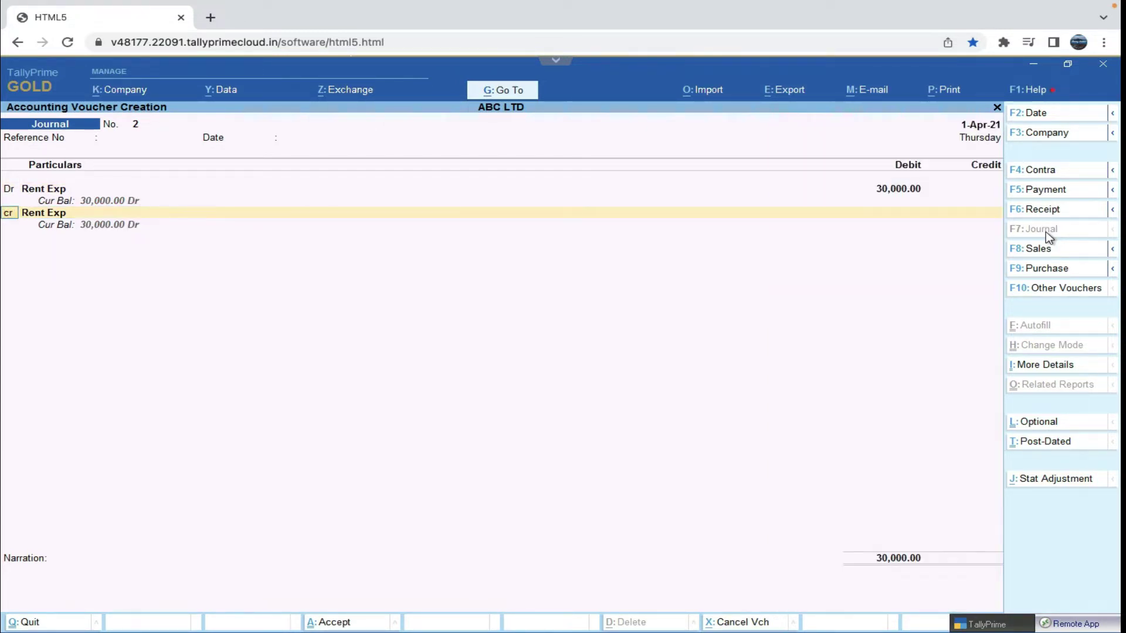
{"action": "key", "text": "Return"}
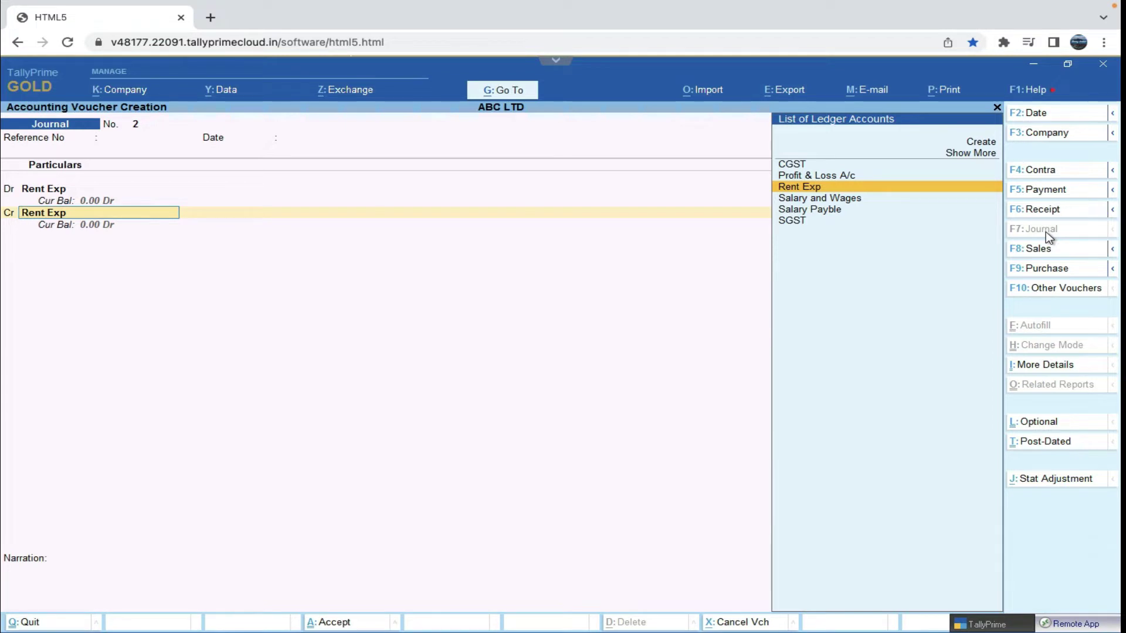
{"action": "key", "text": "alt+c"}
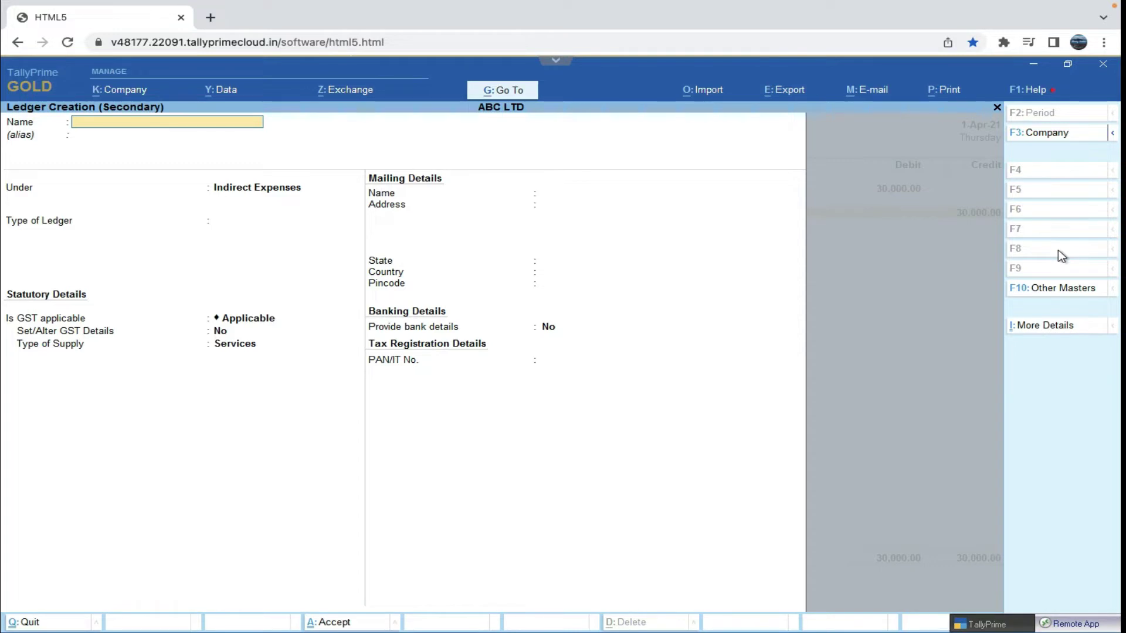
{"action": "type", "text": "Daily Uses Information"}
{"action": "key", "text": "Return"}
{"action": "type", "text": "Sun"}
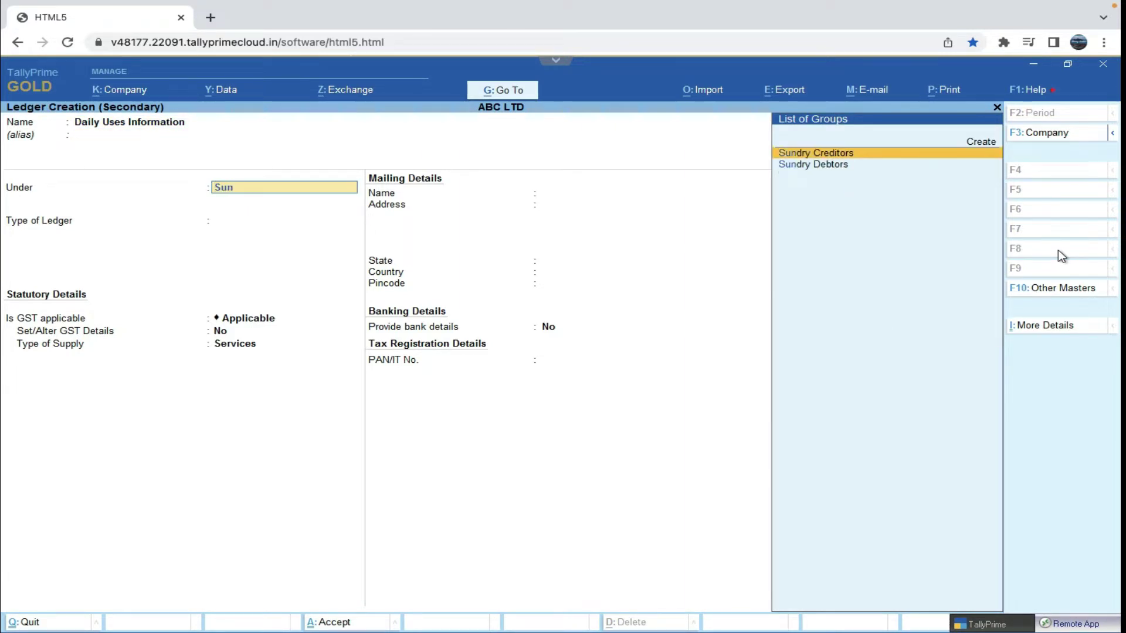
{"action": "key", "text": "Return"}
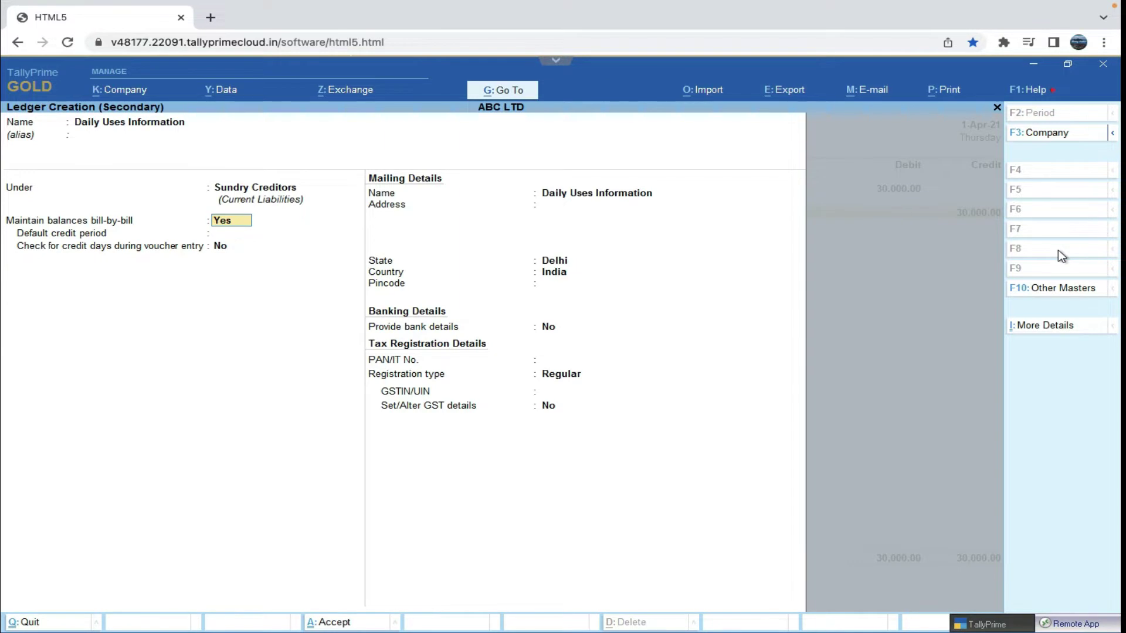
{"action": "key", "text": "ctrl+a"}
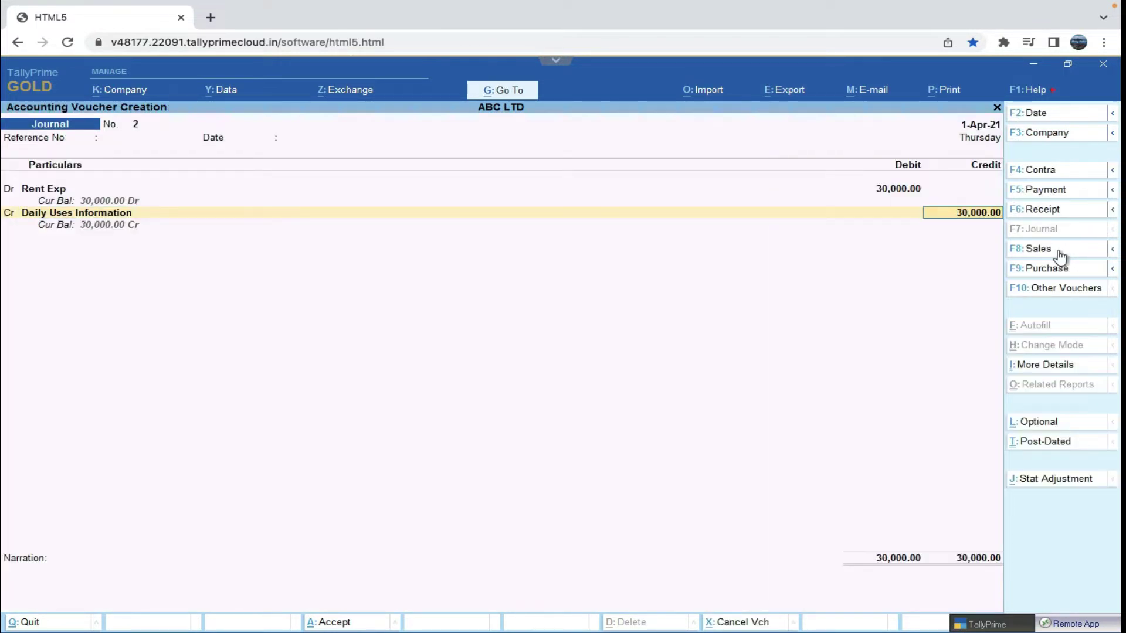
Credit Daily Uses Information with 27,000 and record the bill-wise reference as On Account
{"action": "type", "text": "27000"}
{"action": "key", "text": "Return"}
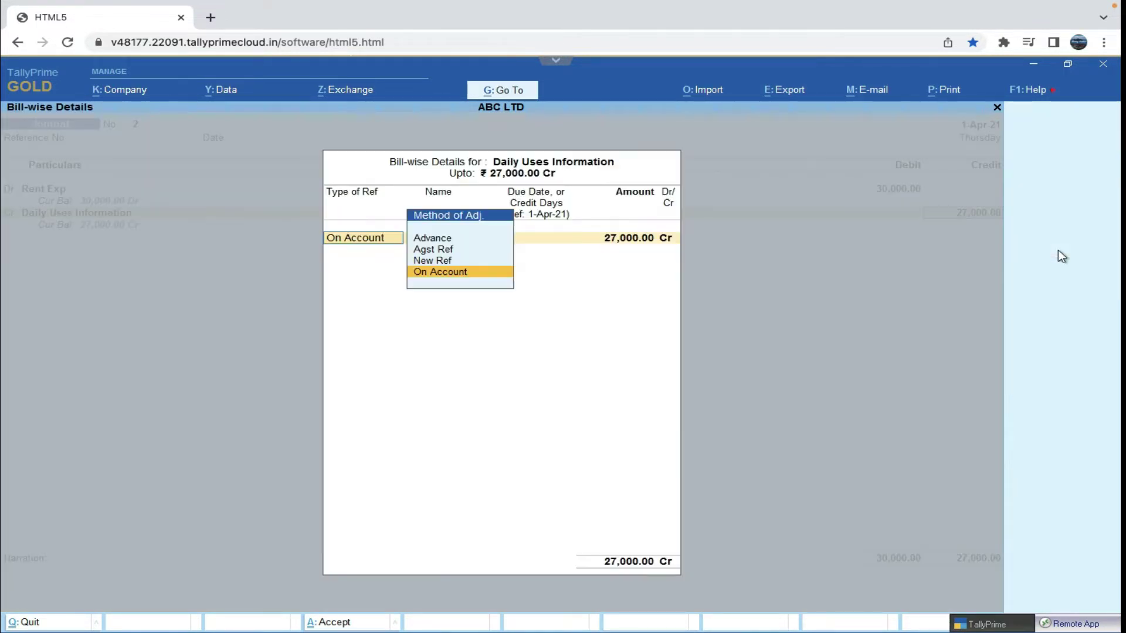
{"action": "key", "text": "Return"}
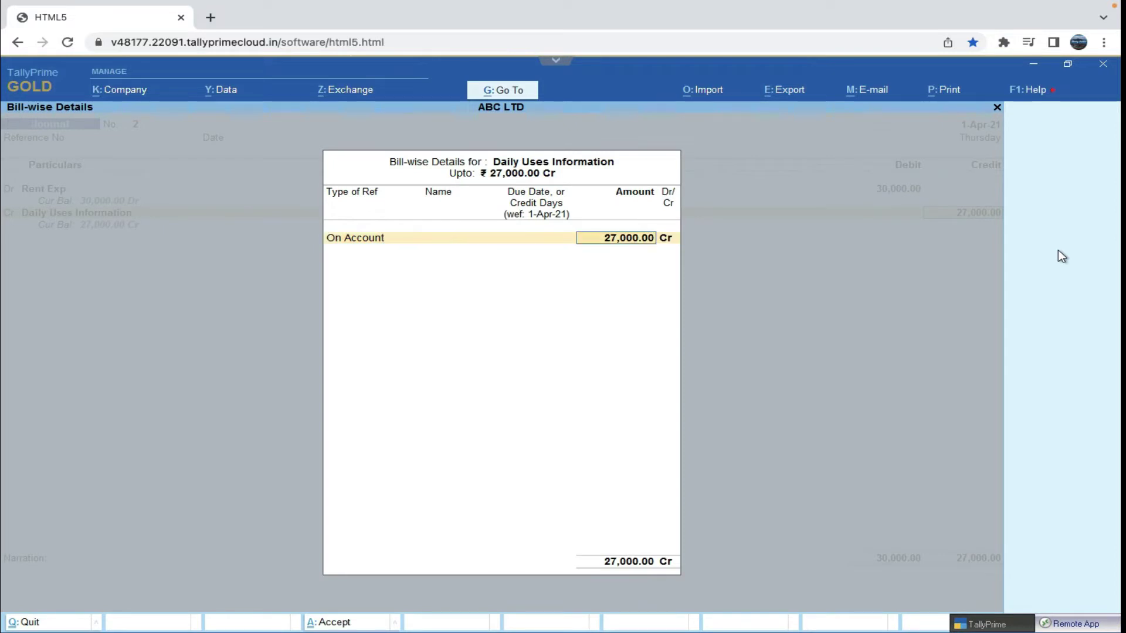
{"action": "key", "text": "Return"}
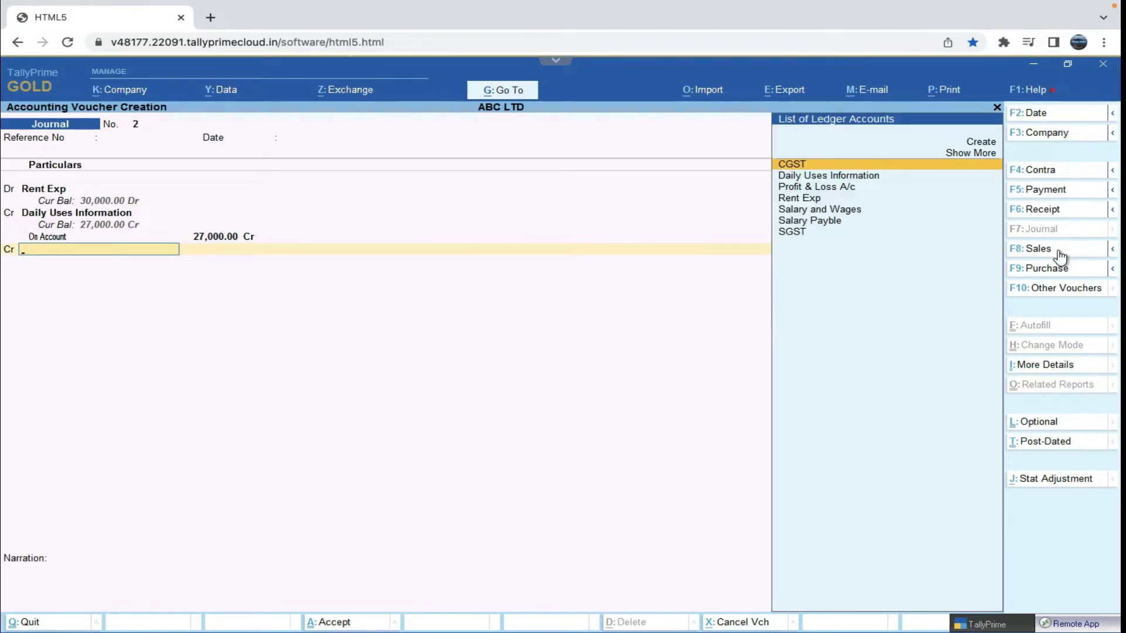
Start a new ledger for the next credit line and name it TDS 194I Payble
{"action": "type", "text": "t"}
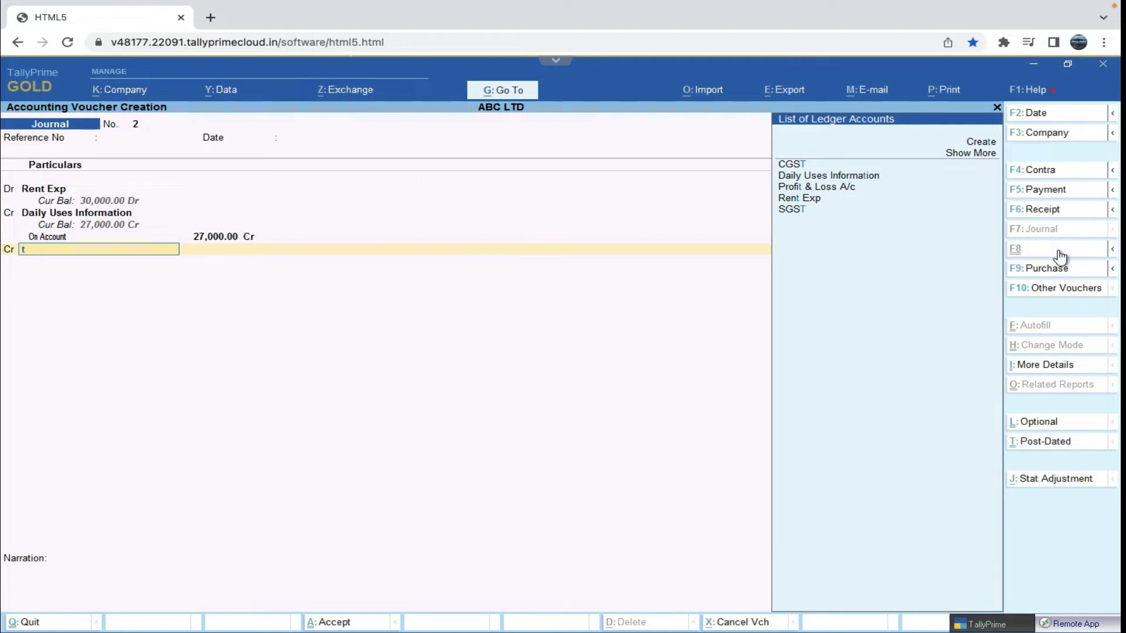
{"action": "key", "text": "alt"}
{"action": "key", "text": "alt+c"}
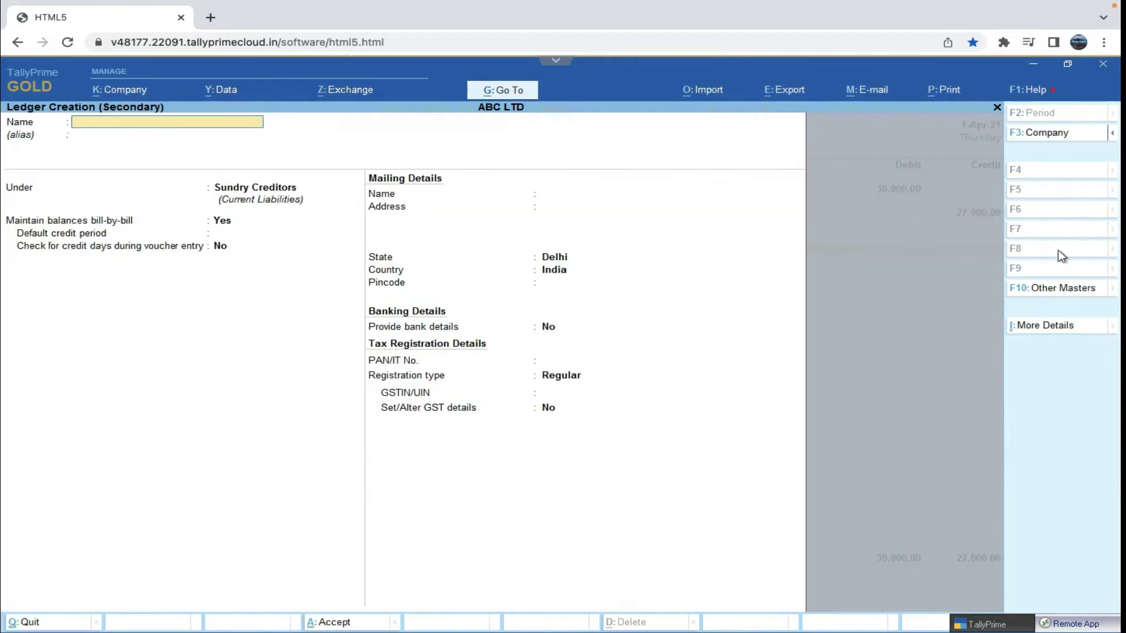
{"action": "type", "text": "194I Paybel"}
{"action": "key", "text": "Return"}
{"action": "key", "text": "BackSpace"}
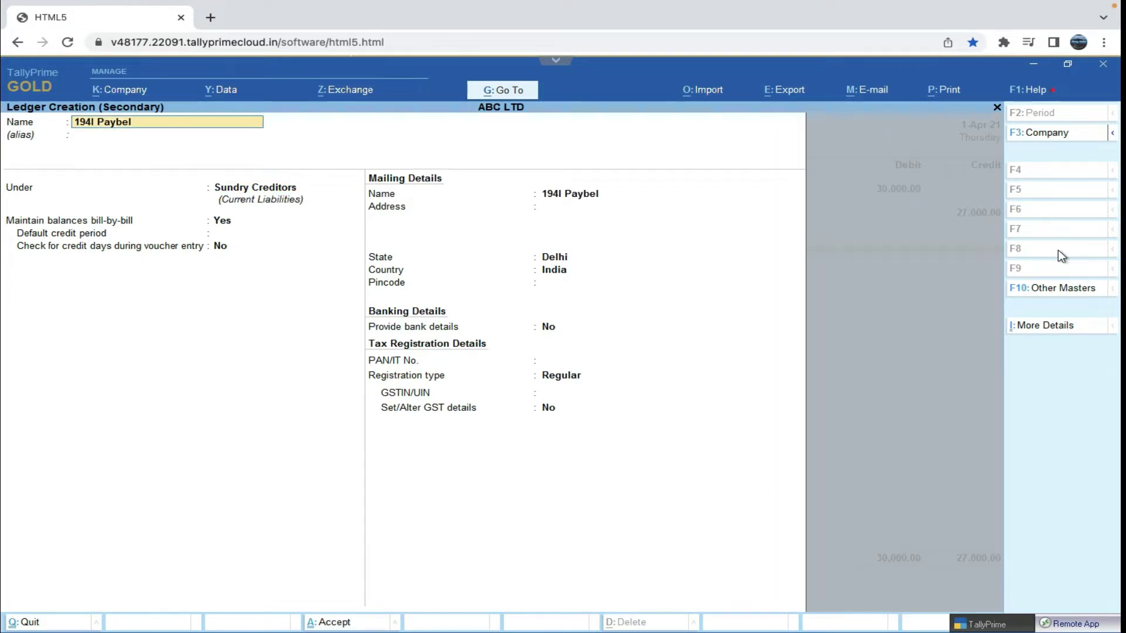
{"action": "key", "text": "Delete"}
{"action": "key", "text": "Delete"}
{"action": "key", "text": "Delete"}
{"action": "key", "text": "Delete"}
{"action": "key", "text": "Delete"}
{"action": "key", "text": "Delete"}
{"action": "key", "text": "Delete"}
{"action": "key", "text": "Delete"}
{"action": "key", "text": "Delete"}
{"action": "key", "text": "Delete"}
{"action": "key", "text": "Delete"}
{"action": "type", "text": "TDS 194I Payble"}
{"action": "key", "text": "Return"}
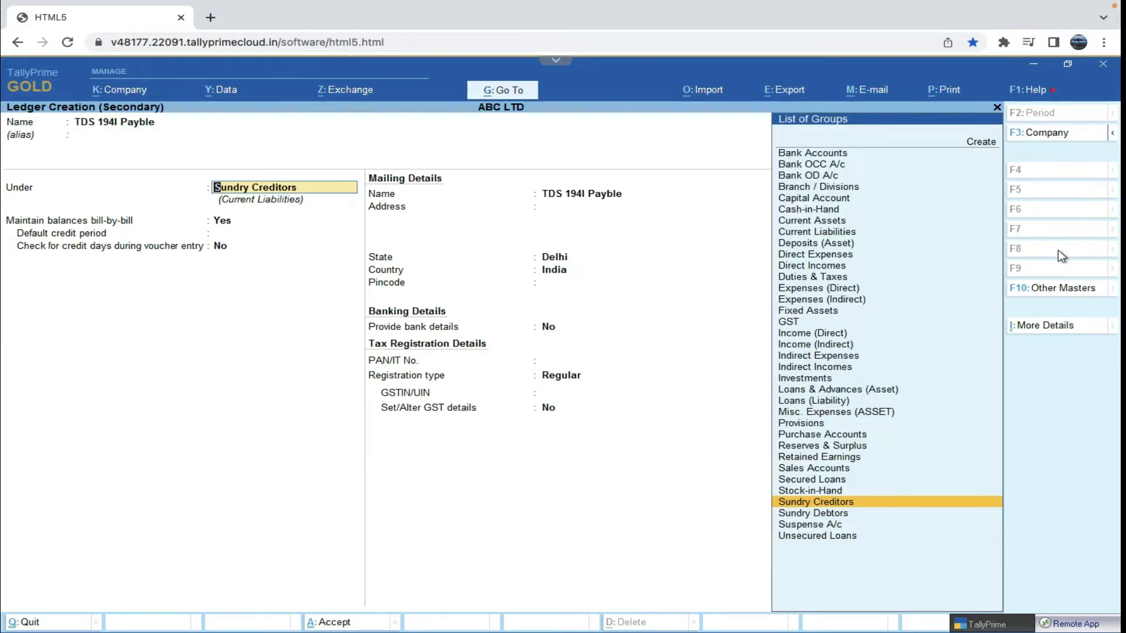
Place the TDS 194I Payble ledger under the Duties & Taxes group
{"action": "type", "text": "Di"}
{"action": "key", "text": "BackSpace"}
{"action": "key", "text": "BackSpace"}
{"action": "type", "text": "d"}
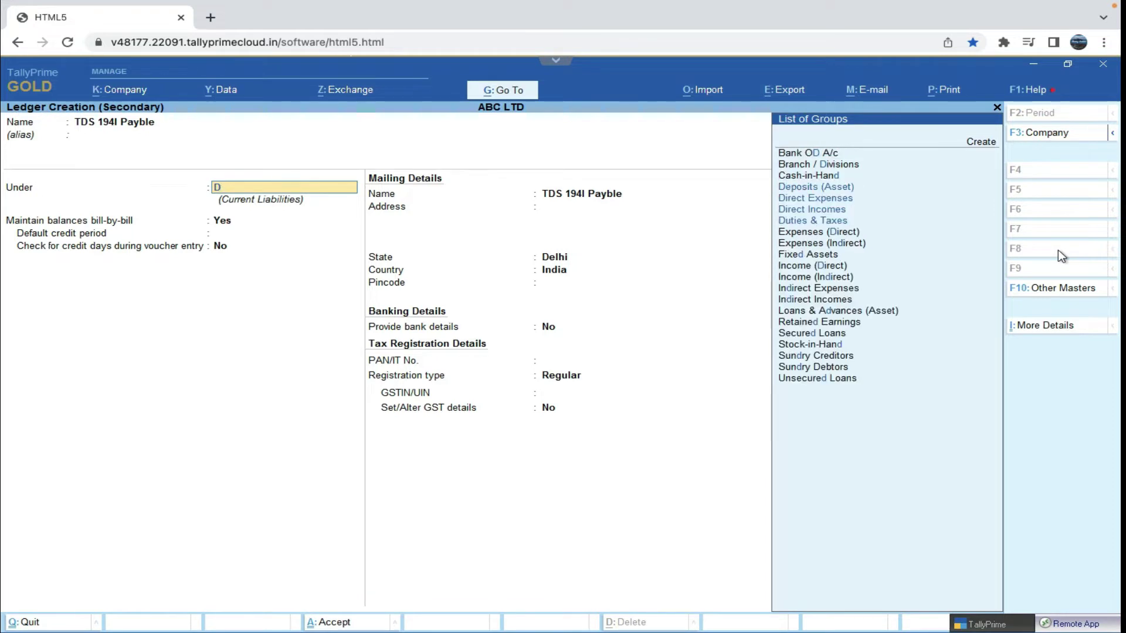
{"action": "type", "text": "u"}
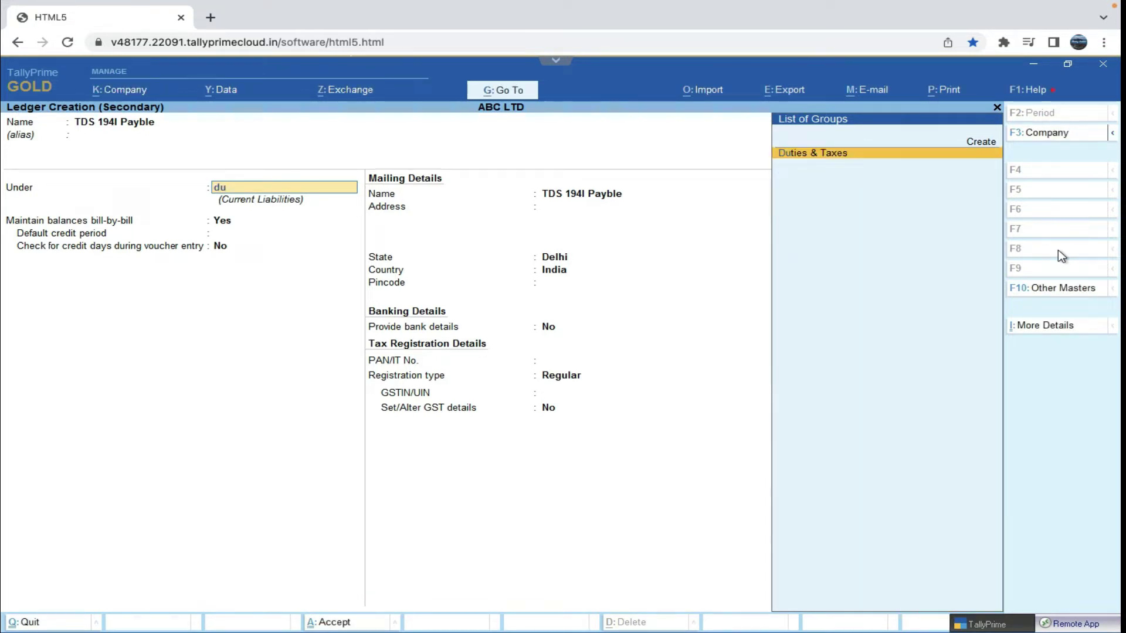
{"action": "key", "text": "Return"}
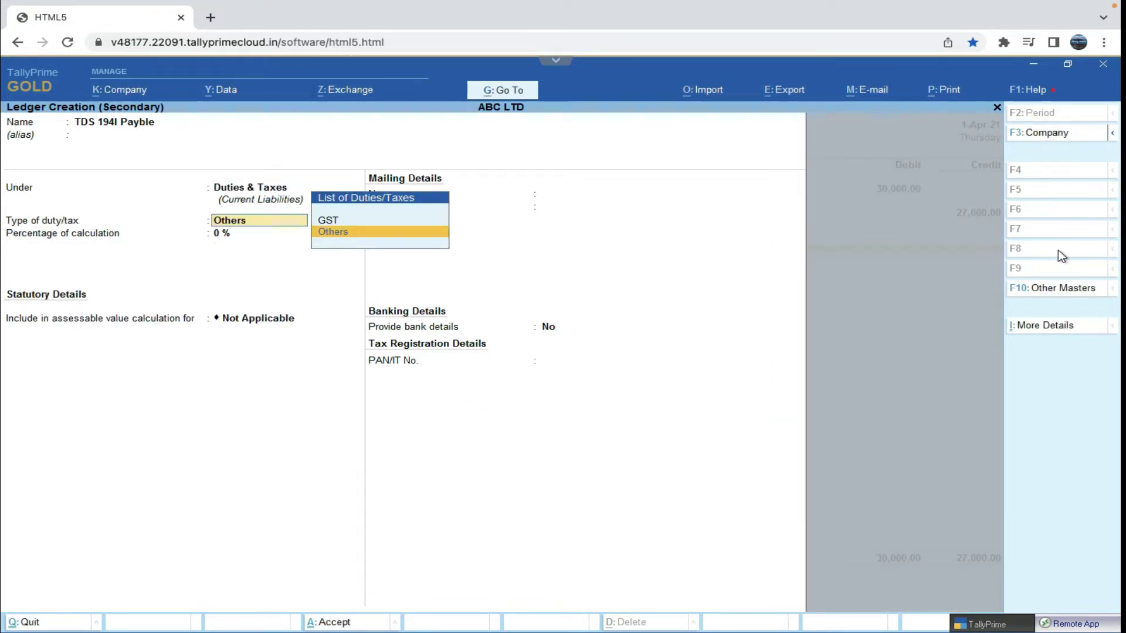
Accept the TDS ledger with duty type Others, and save the journal with 3,000 credited to it
{"action": "key", "text": "Return"}
{"action": "key", "text": "Return"}
{"action": "key", "text": "Return"}
{"action": "key", "text": "Return"}
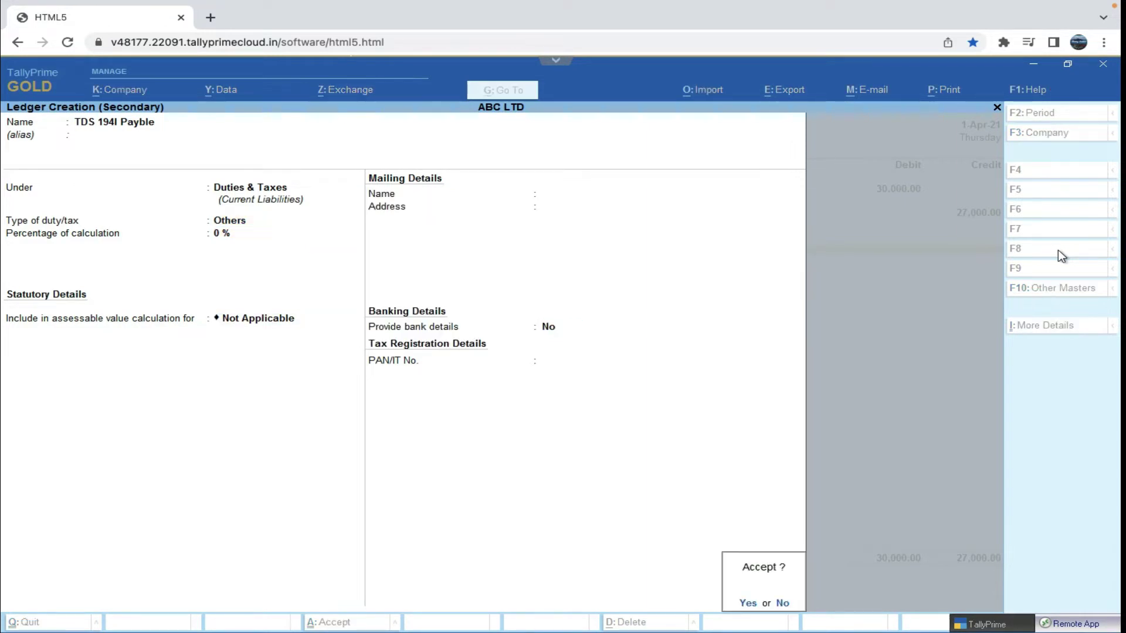
{"action": "key", "text": "Return"}
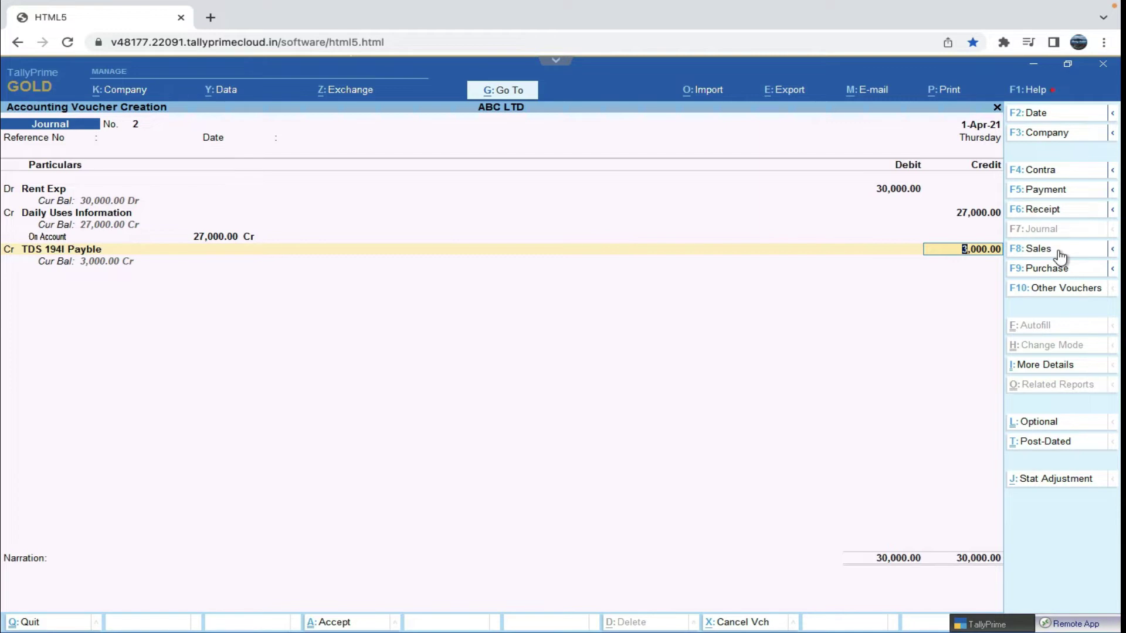
{"action": "key", "text": "ctrl+a"}
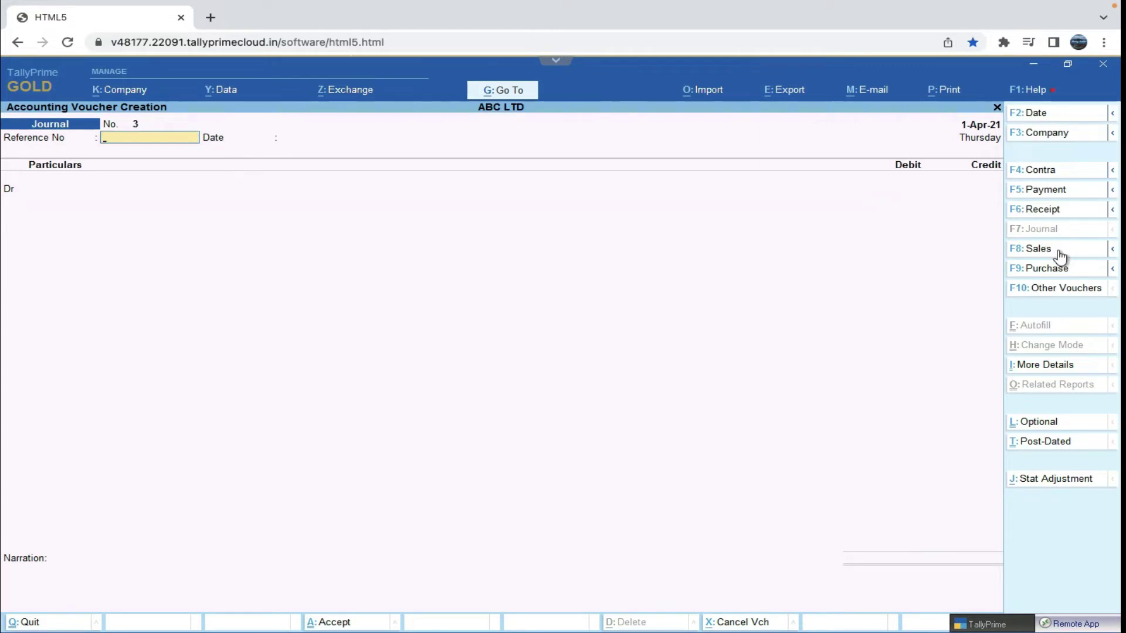
Leave the blank voucher and open the Day Book report
{"action": "key", "text": "Escape"}
{"action": "key", "text": "d"}
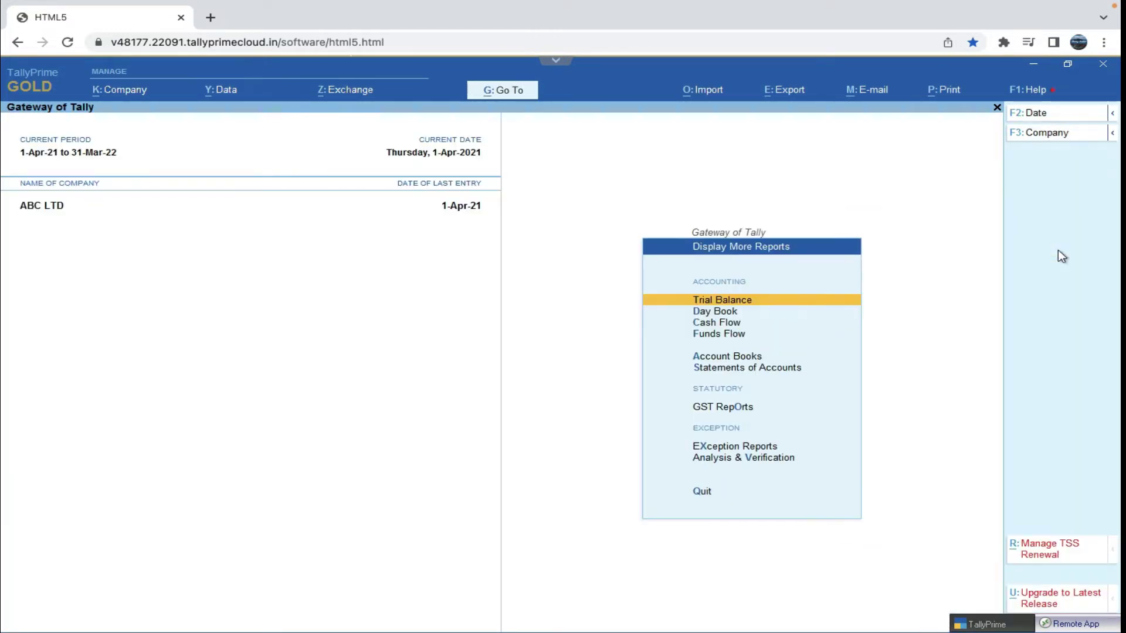
{"action": "key", "text": "d"}
{"action": "key", "text": "Return"}
Open the Rent Exp journal in the Day Book to examine its debit and credit lines, and close it without saving
{"action": "key", "text": "Down"}
{"action": "key", "text": "Down"}
{"action": "key", "text": "Down"}
{"action": "key", "text": "Down"}
{"action": "key", "text": "Down"}
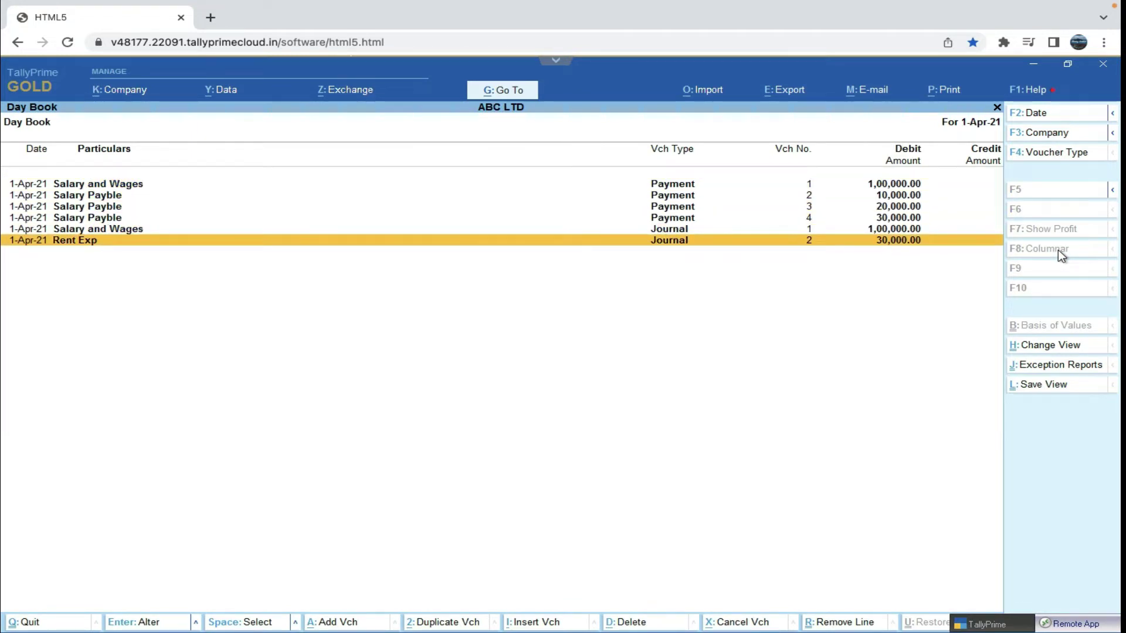
{"action": "key", "text": "Return"}
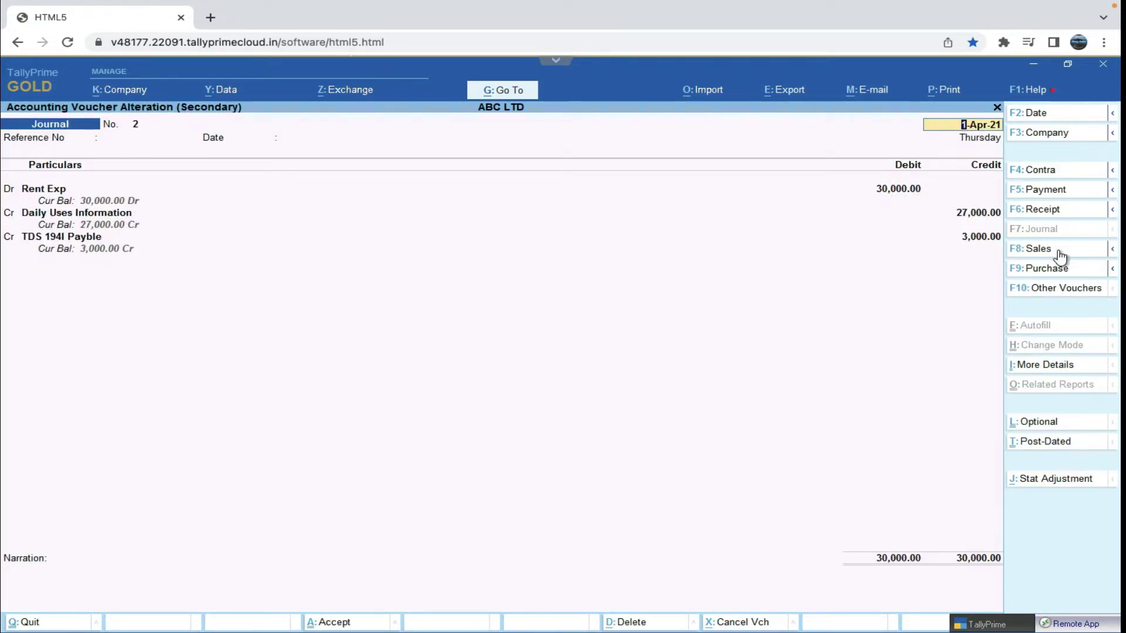
{"action": "key", "text": "BackSpace"}
{"action": "key", "text": "Escape"}
{"action": "key", "text": "y"}
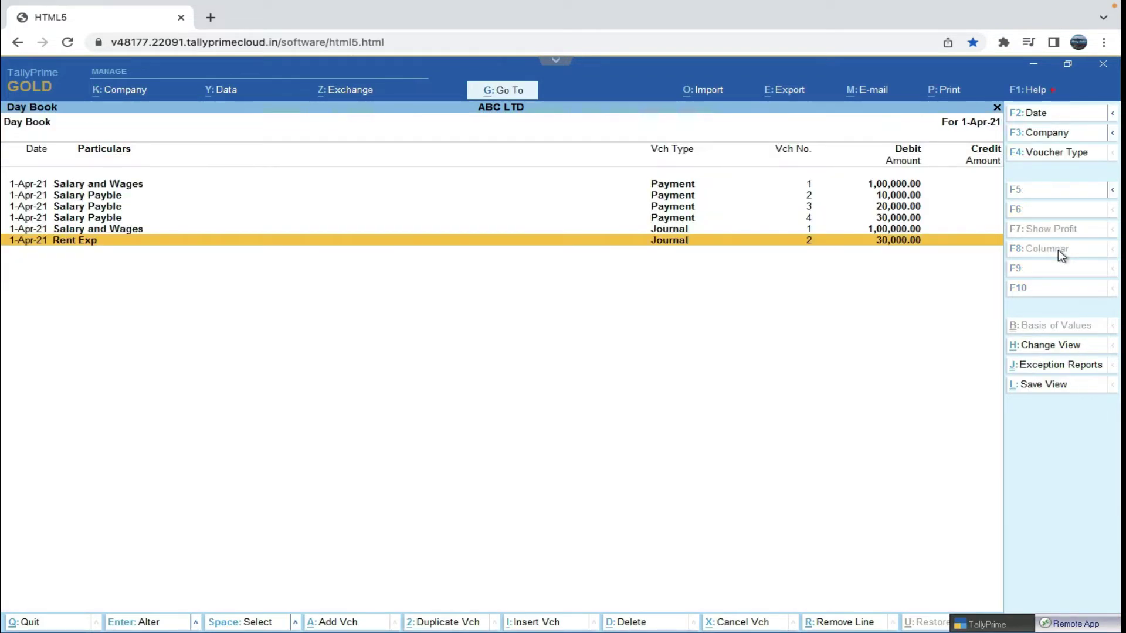
Return to voucher entry and start a payment voucher with HDFC Bank as the account
{"action": "key", "text": "Escape"}
{"action": "key", "text": "Escape"}
{"action": "key", "text": "Escape"}
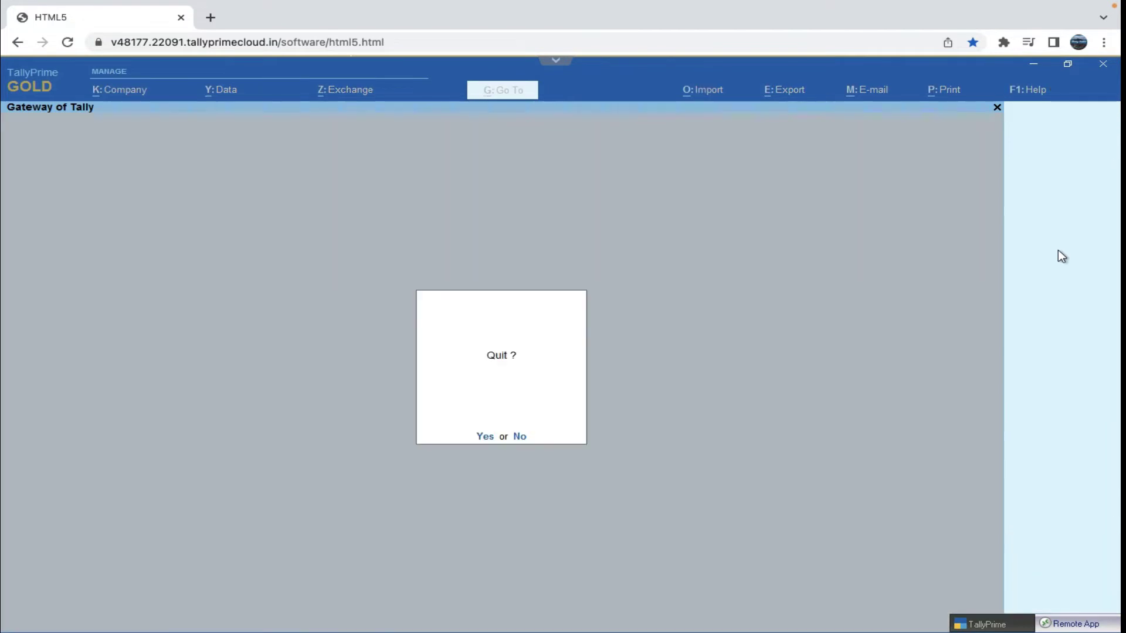
{"action": "key", "text": "n"}
{"action": "key", "text": "v"}
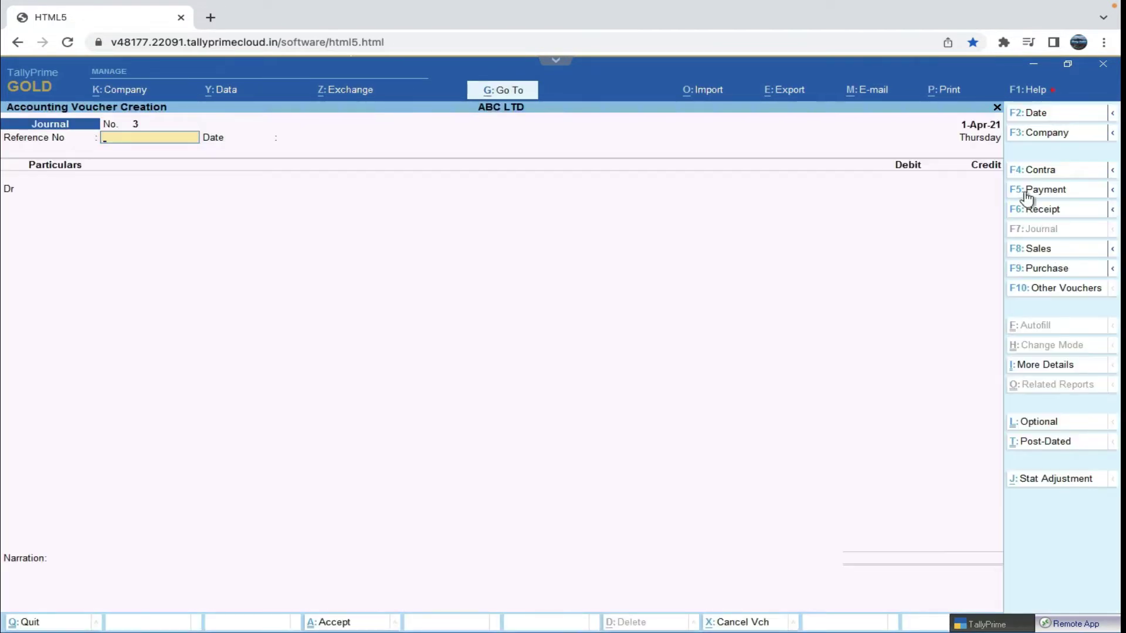
{"action": "left_click", "coordinate": [1027, 190]}
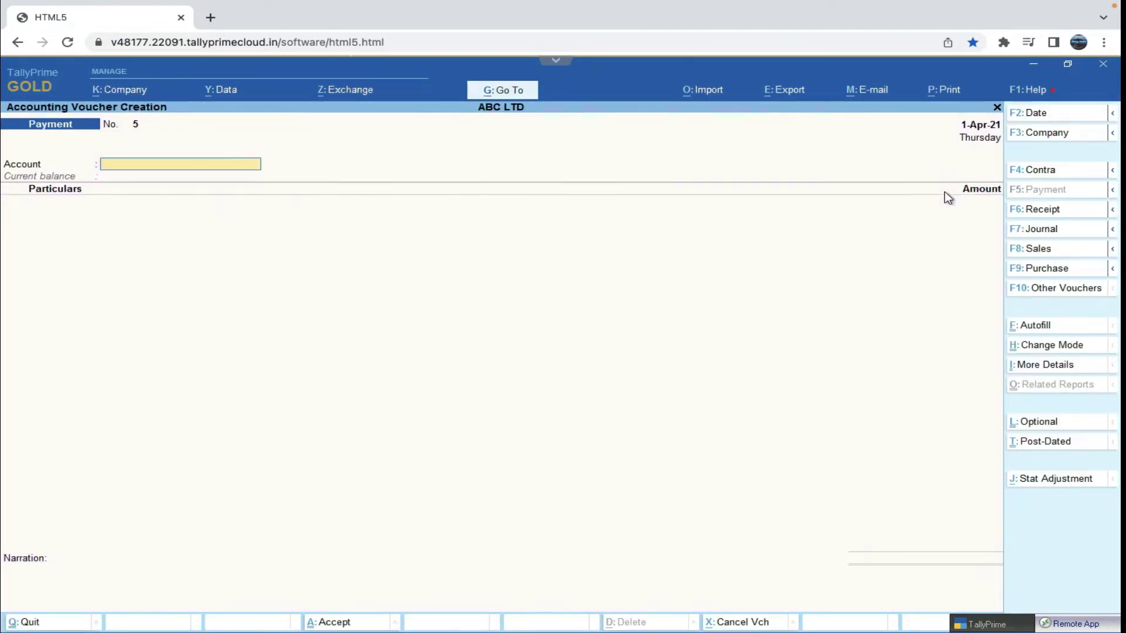
{"action": "type", "text": "hdfc"}
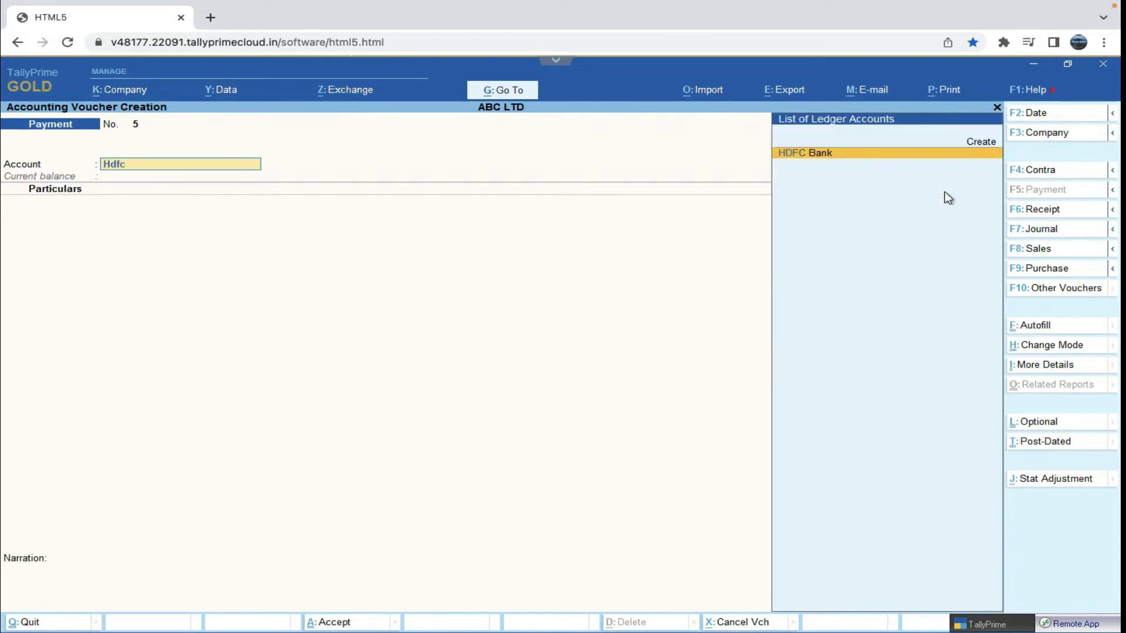
{"action": "key", "text": "Return"}
Pay 27,000 to Daily Uses Information with the bill-wise reference On Account, and save the payment voucher
{"action": "type", "text": "Dail"}
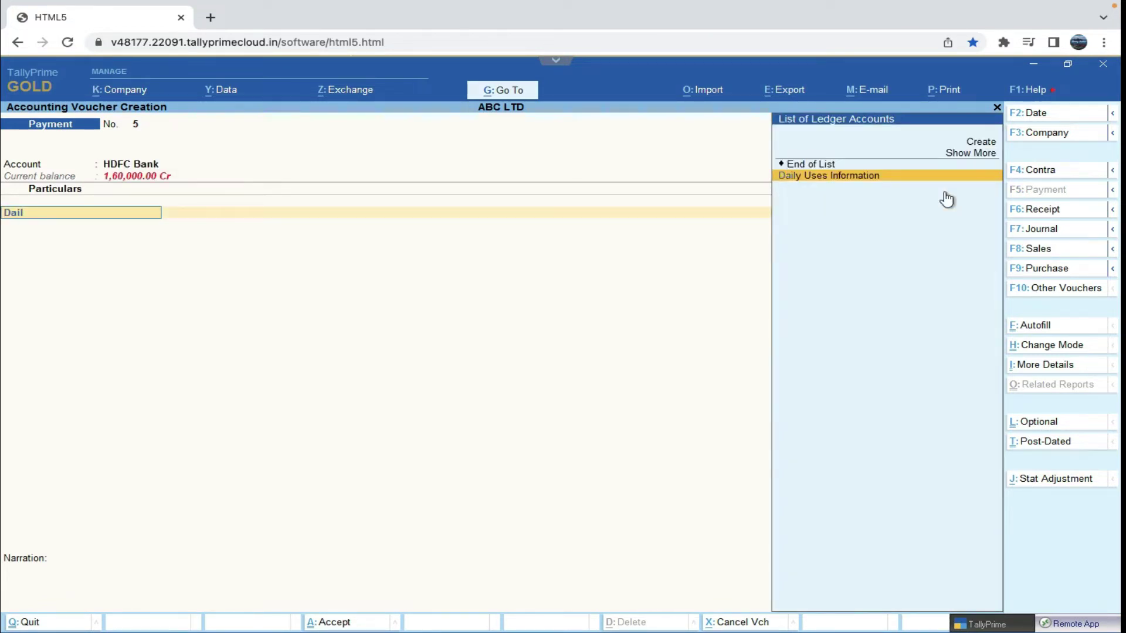
{"action": "key", "text": "Return"}
{"action": "type", "text": "27000"}
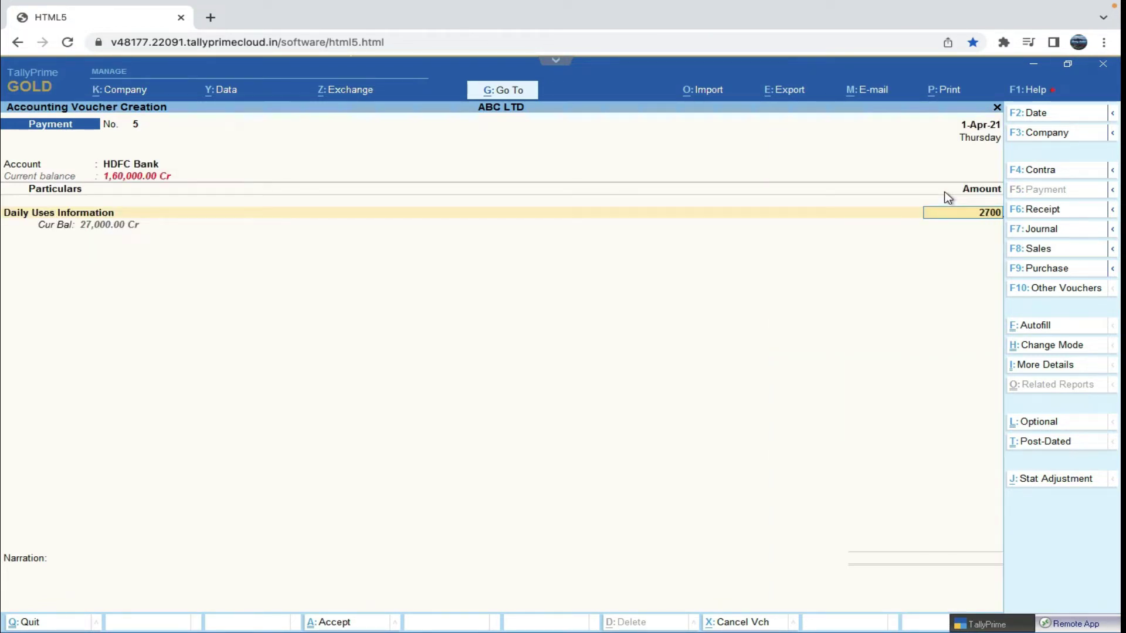
{"action": "key", "text": "Return"}
{"action": "key", "text": "Return"}
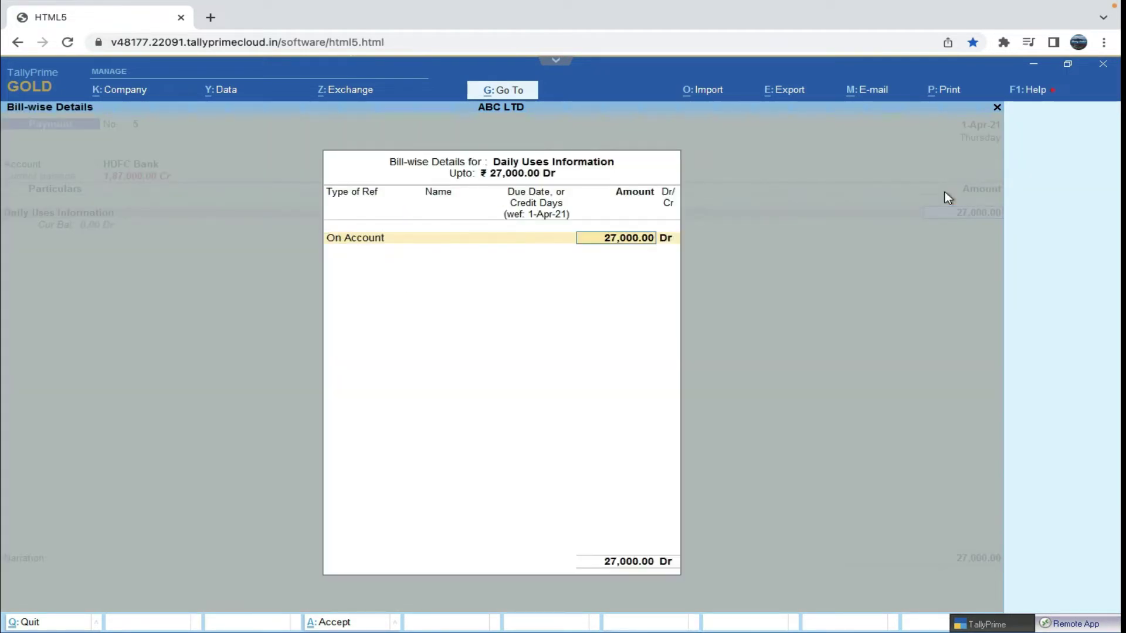
{"action": "key", "text": "Return"}
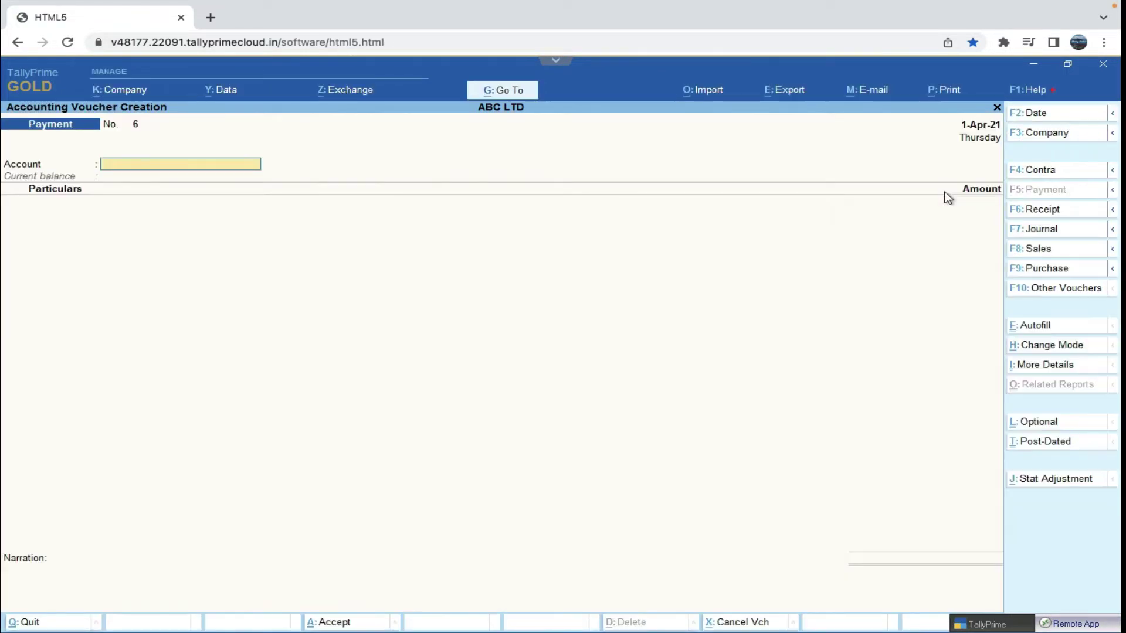
Display the ledger vouchers of Daily Uses Information to check its entries, and return to the Gateway of Tally
{"action": "key", "text": "Escape"}
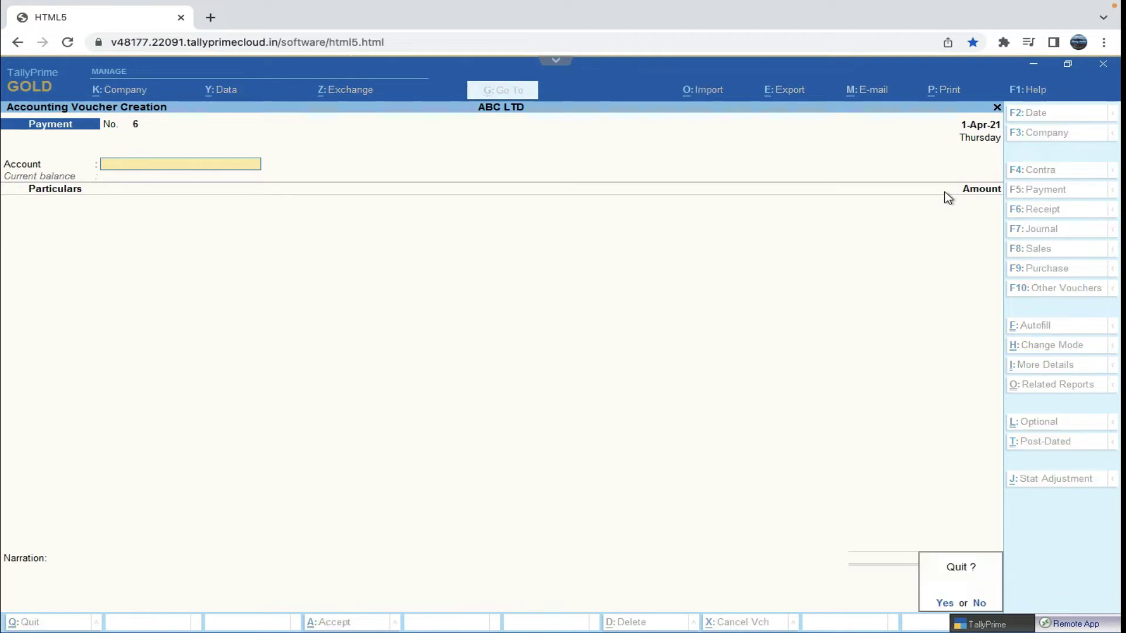
{"action": "key", "text": "Return"}
{"action": "type", "text": "dalDai"}
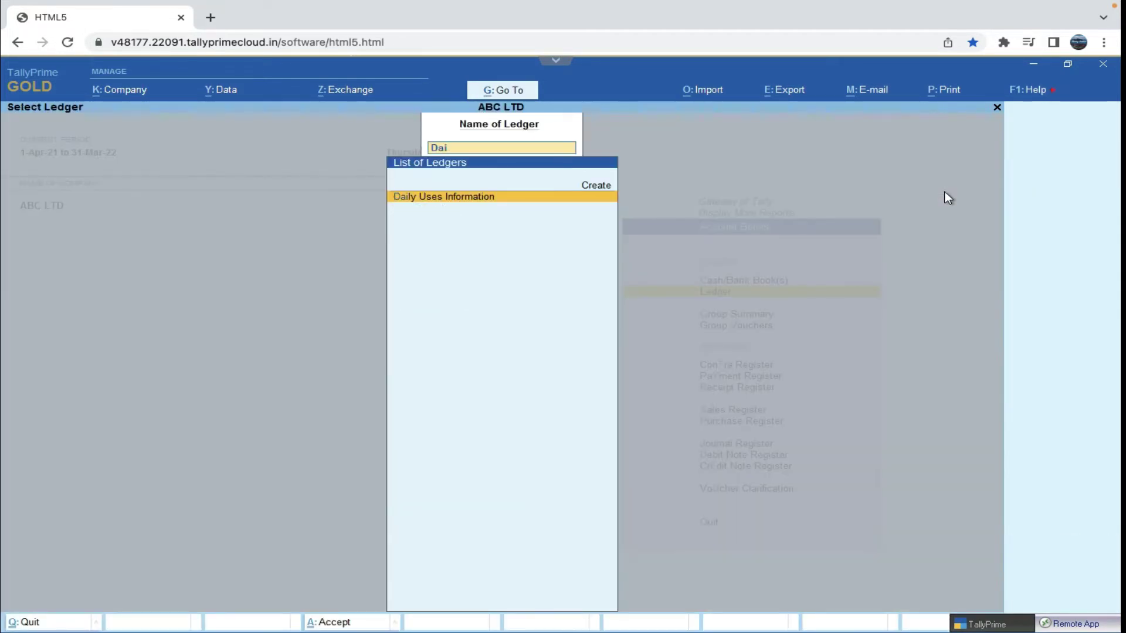
{"action": "key", "text": "Return"}
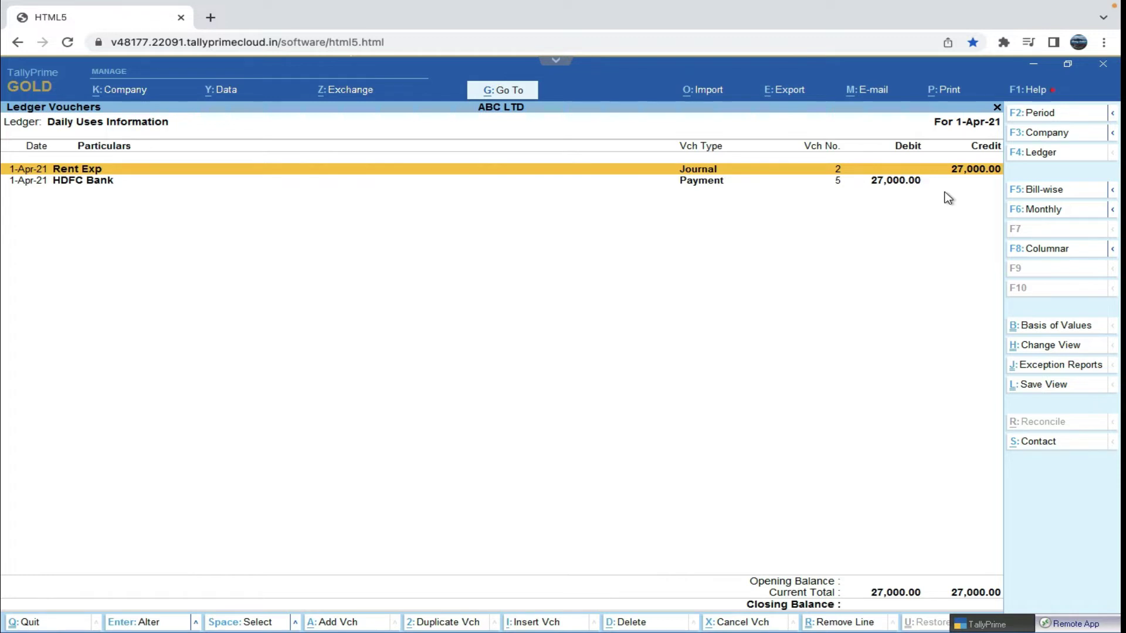
{"action": "key", "text": "Escape"}
{"action": "key", "text": "Escape"}
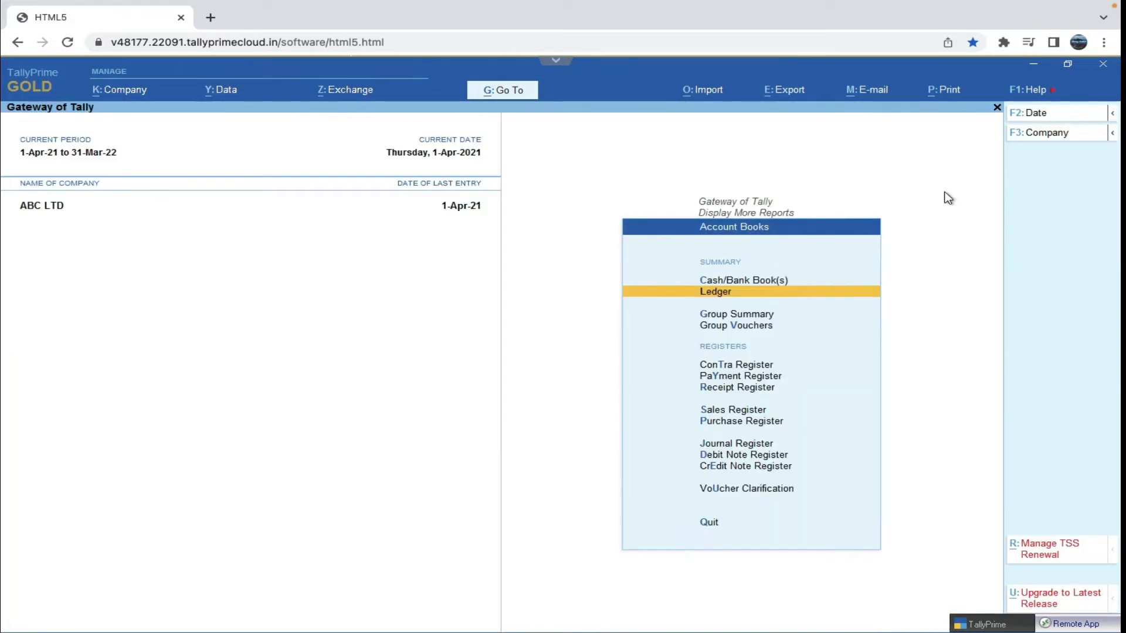
{"action": "key", "text": "Escape"}
{"action": "key", "text": "Escape"}
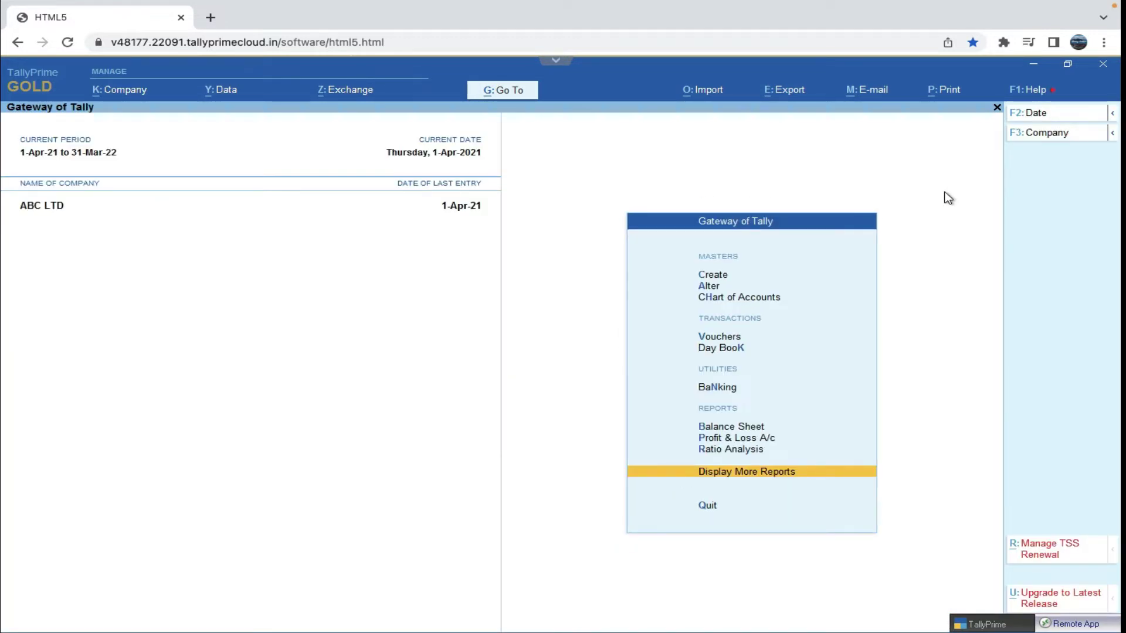
Start a receipt voucher with HDFC Bank as the account
{"action": "key", "text": "v"}
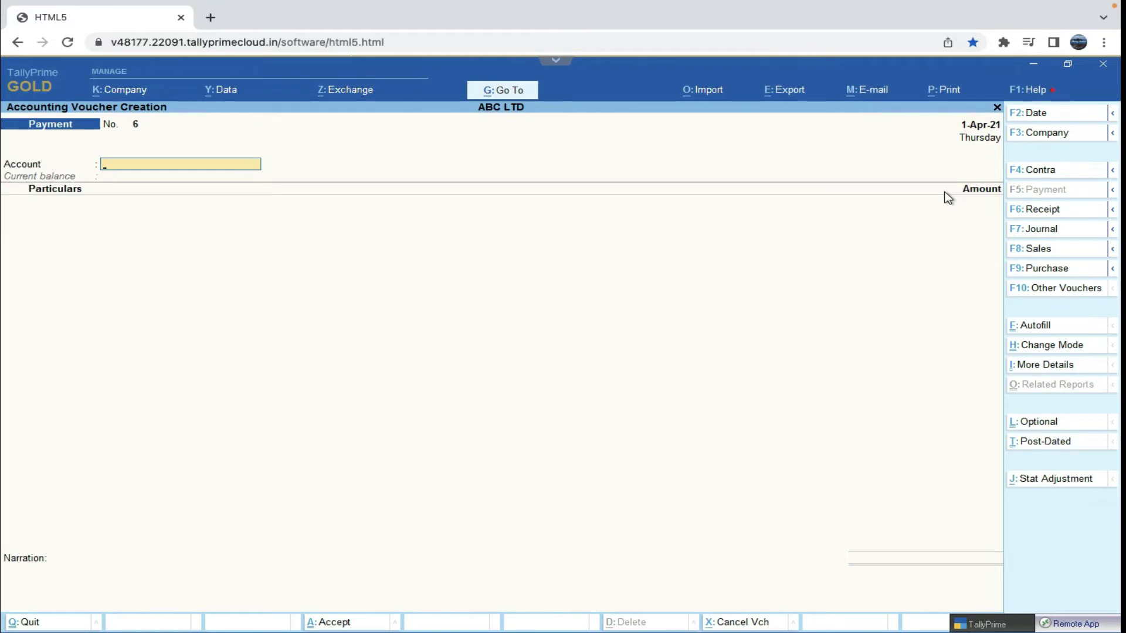
{"action": "left_click", "coordinate": [1044, 211]}
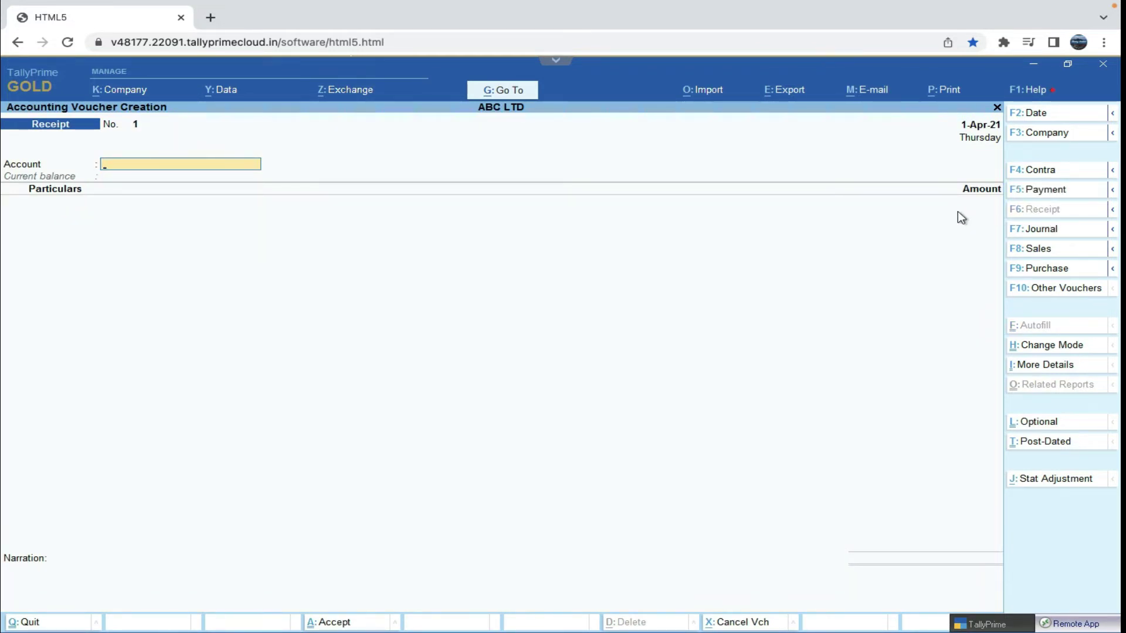
{"action": "type", "text": "Hdfc"}
{"action": "key", "text": "Return"}
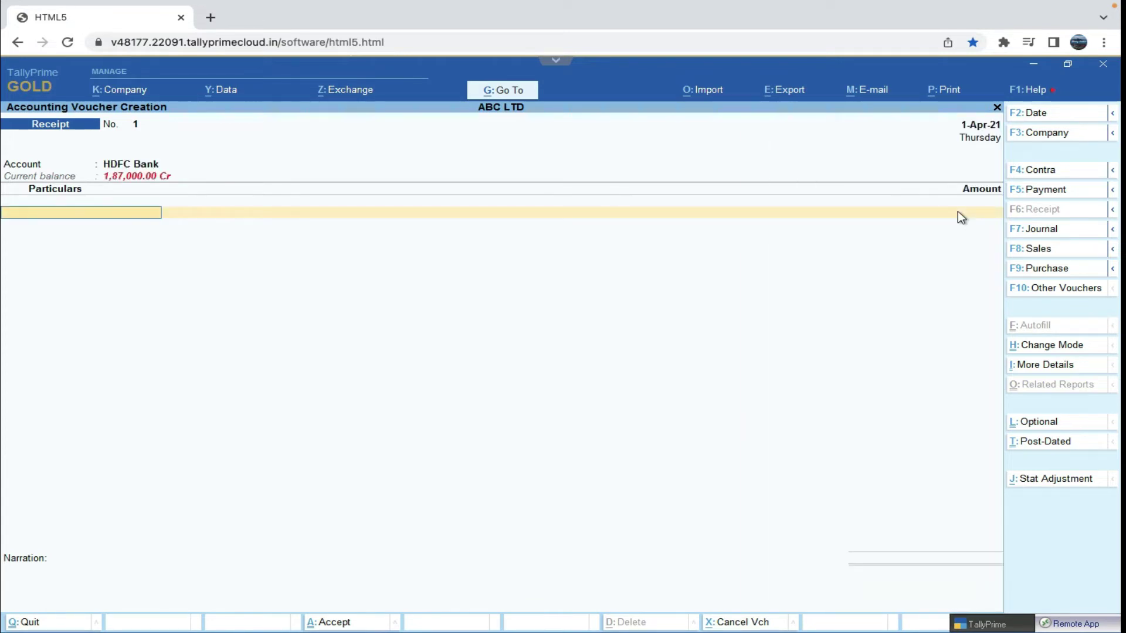
{"action": "type", "text": "Ren"}
{"action": "key", "text": "Return"}
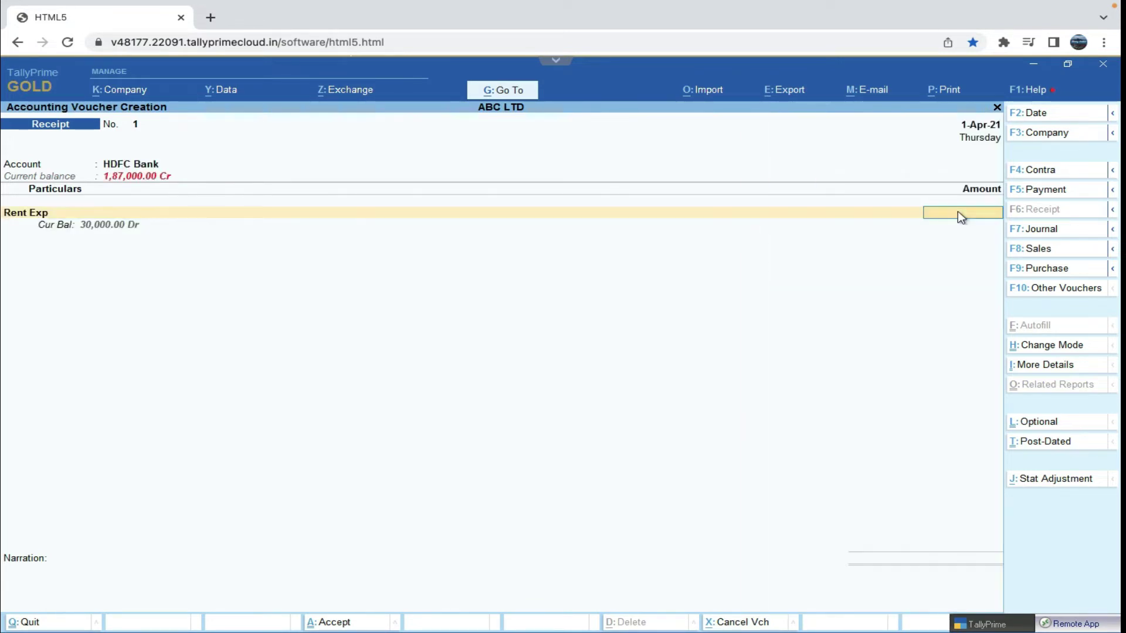
{"action": "key", "text": "BackSpace"}
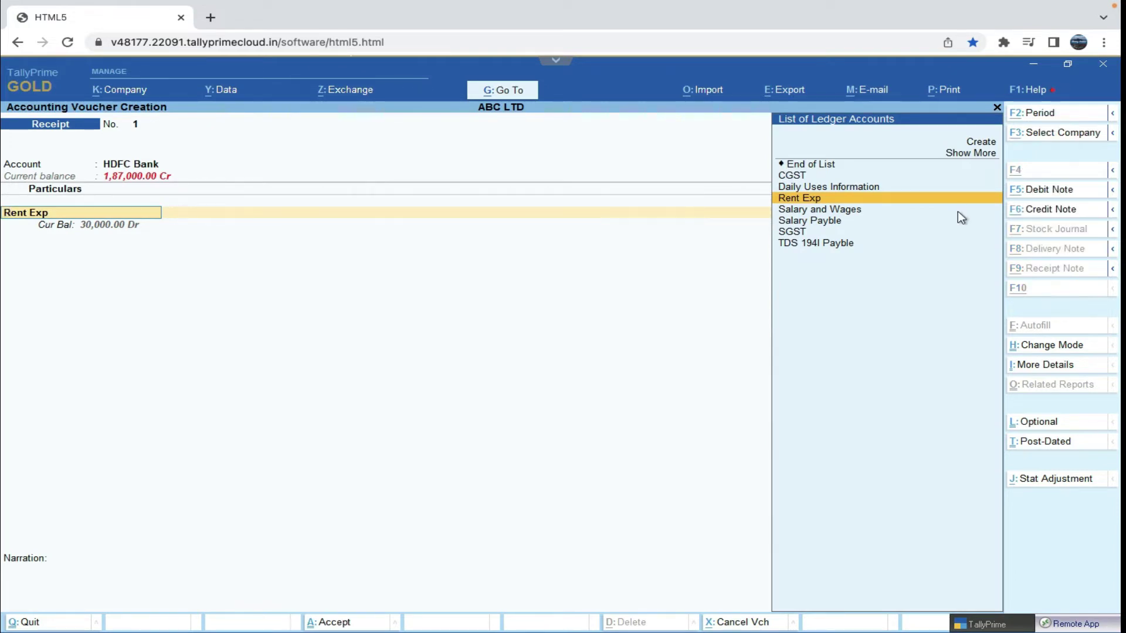
Start a new ledger named Rent Income for the receipt line and place it under the Indirect Incomes group
{"action": "key", "text": "alt+c"}
{"action": "type", "text": "Rent"}
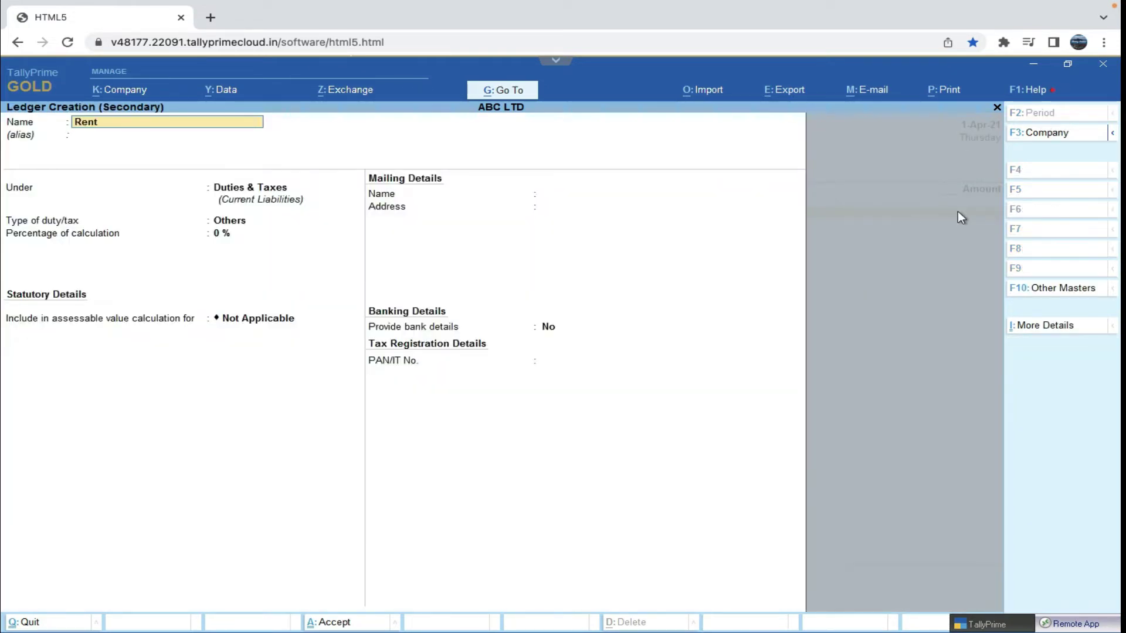
{"action": "type", "text": " Income"}
{"action": "key", "text": "Return"}
{"action": "key", "text": "Return"}
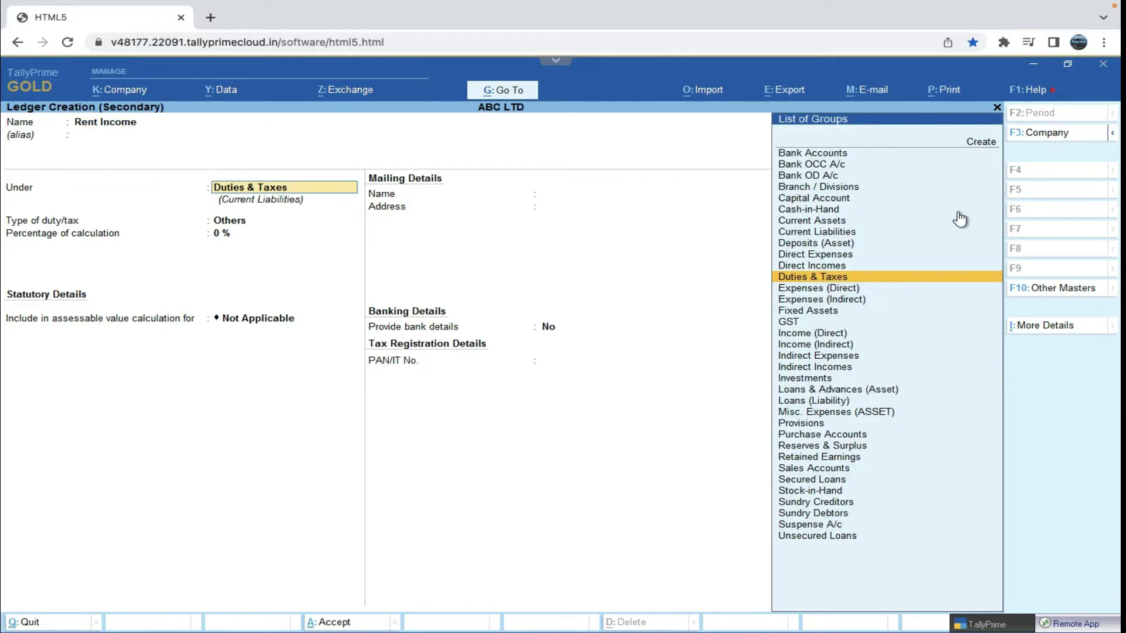
{"action": "type", "text": "Ind"}
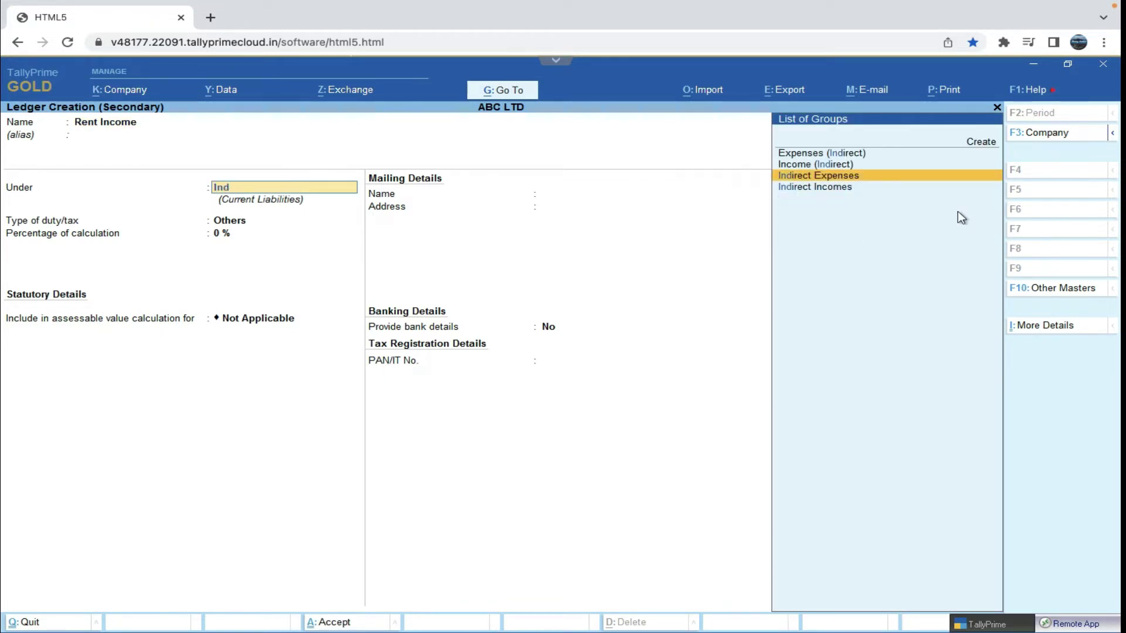
{"action": "key", "text": "Down"}
{"action": "key", "text": "Up"}
{"action": "key", "text": "Down"}
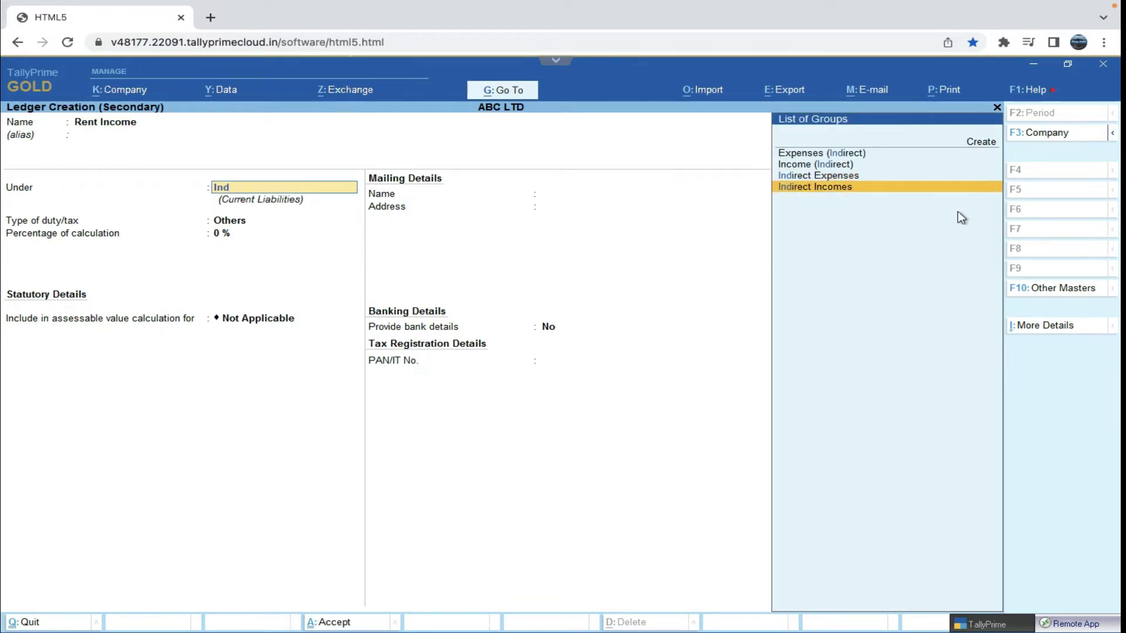
{"action": "key", "text": "Return"}
Accept the Rent Income ledger with GST Applicable and supply type Services, and enter 30,000 against it in the receipt
{"action": "key", "text": "Return"}
{"action": "key", "text": "Return"}
{"action": "key", "text": "Return"}
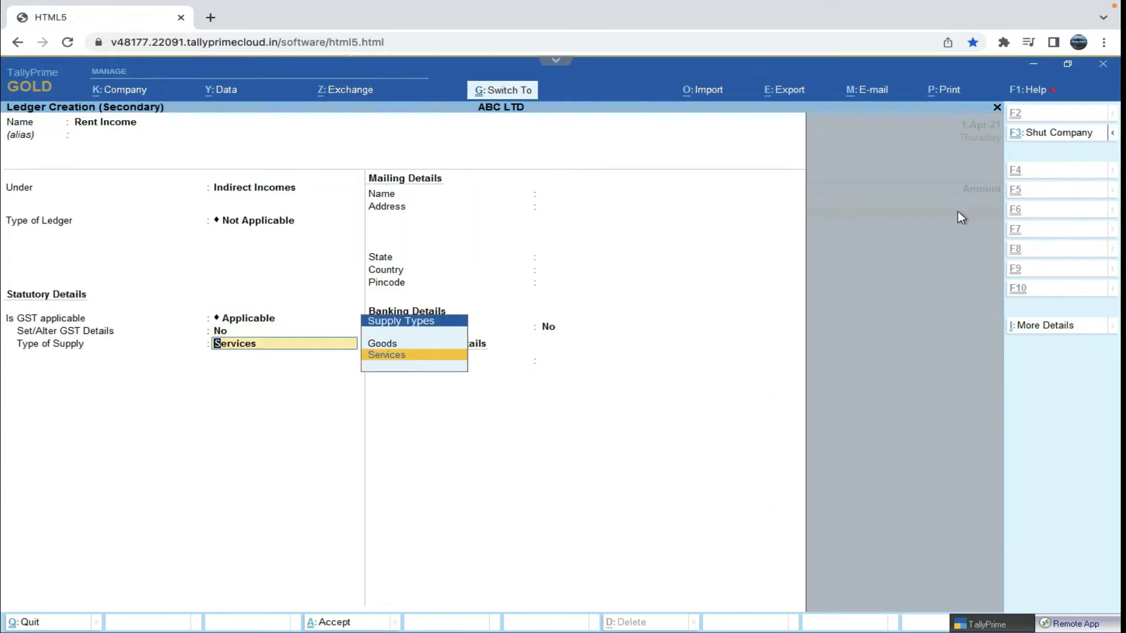
{"action": "key", "text": "ctrl+a"}
{"action": "type", "text": "30000"}
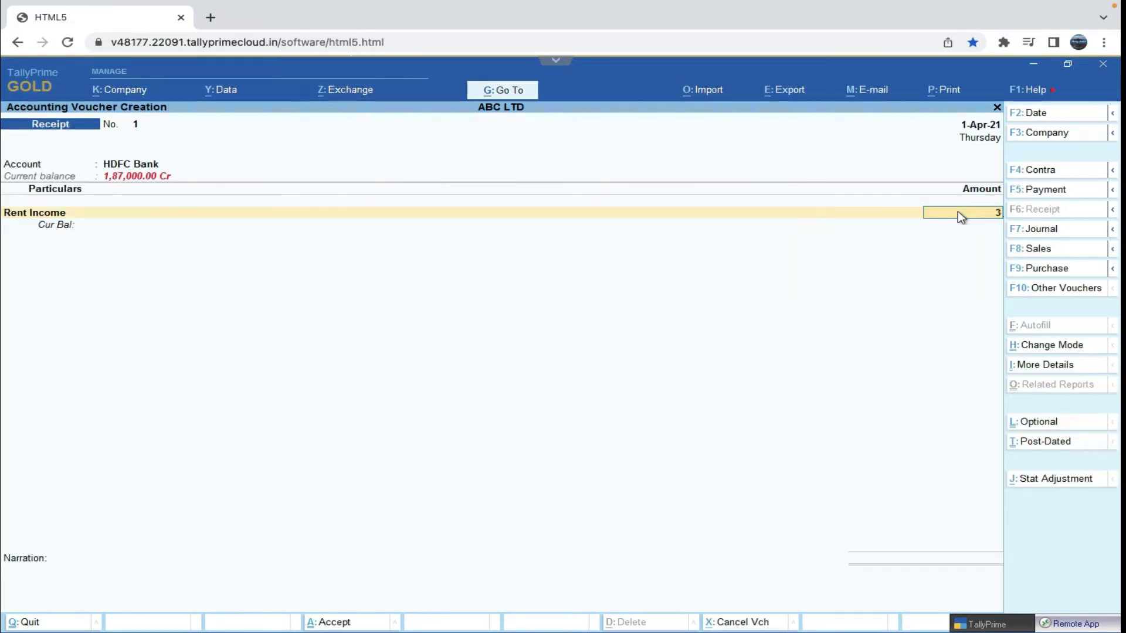
{"action": "key", "text": "Return"}
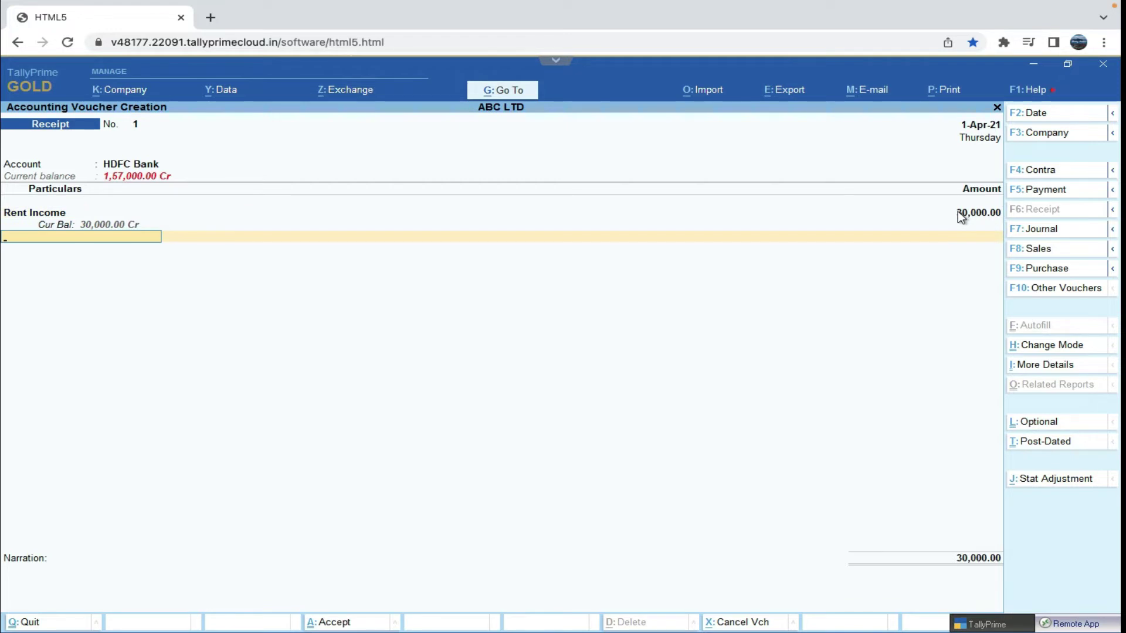
Switch the unsaved receipt to a journal voucher and replace the Rent Income debit ledger with Daily Uses Information
{"action": "left_click", "coordinate": [1048, 232]}
{"action": "key", "text": "Return"}
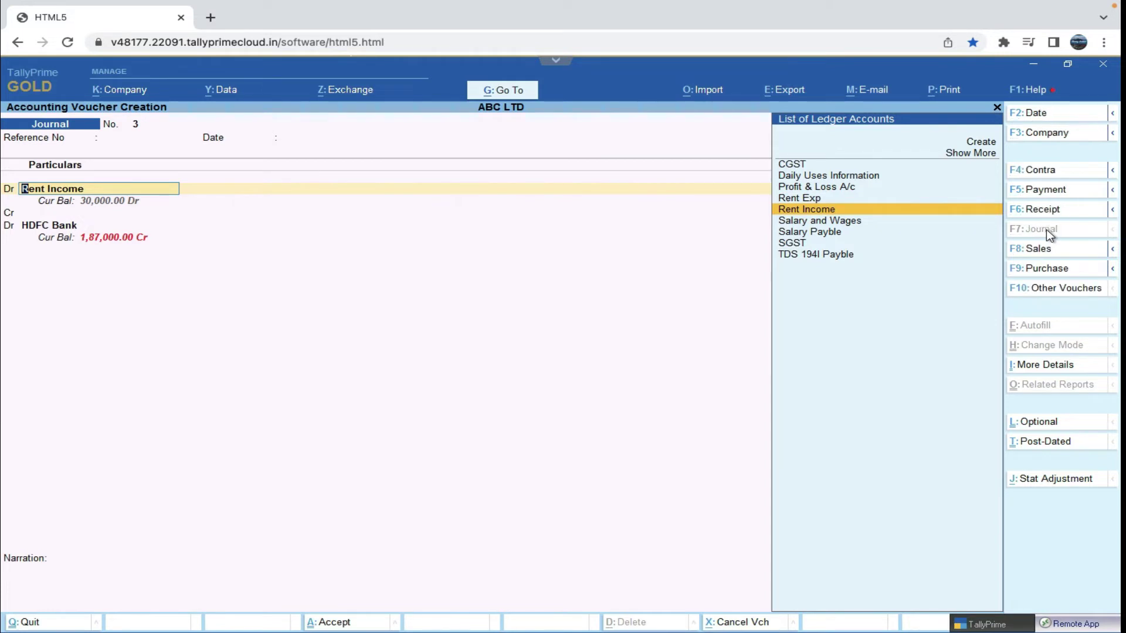
{"action": "key", "text": "ctrl"}
{"action": "type", "text": "Dail"}
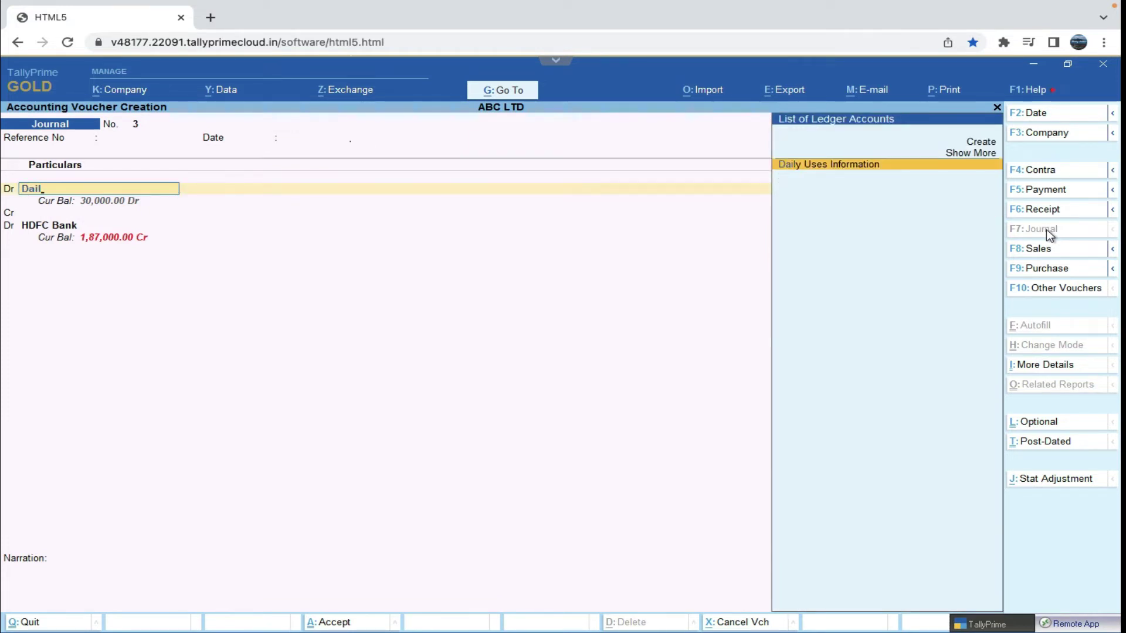
{"action": "key", "text": "Return"}
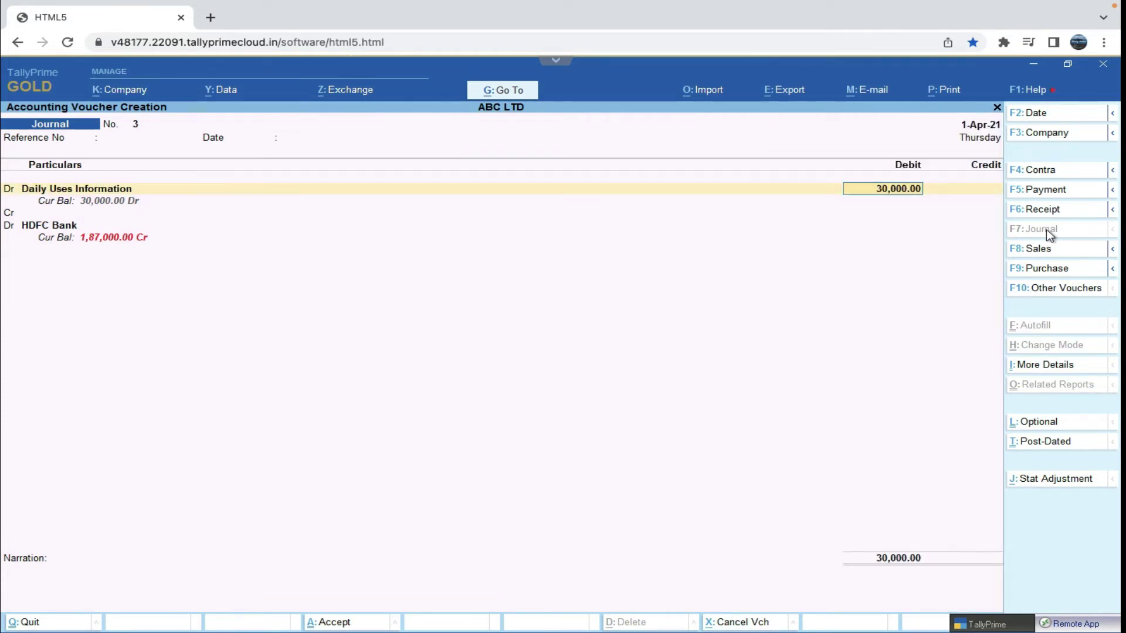
Set the Daily Uses Information debit to 27,000 and record its bill-wise reference as On Account
{"action": "type", "text": "37000"}
{"action": "key", "text": "BackSpace"}
{"action": "key", "text": "BackSpace"}
{"action": "key", "text": "BackSpace"}
{"action": "key", "text": "BackSpace"}
{"action": "key", "text": "BackSpace"}
{"action": "type", "text": "27,000"}
{"action": "key", "text": "Return"}
{"action": "key", "text": "Return"}
{"action": "key", "text": "Return"}
{"action": "key", "text": "Return"}
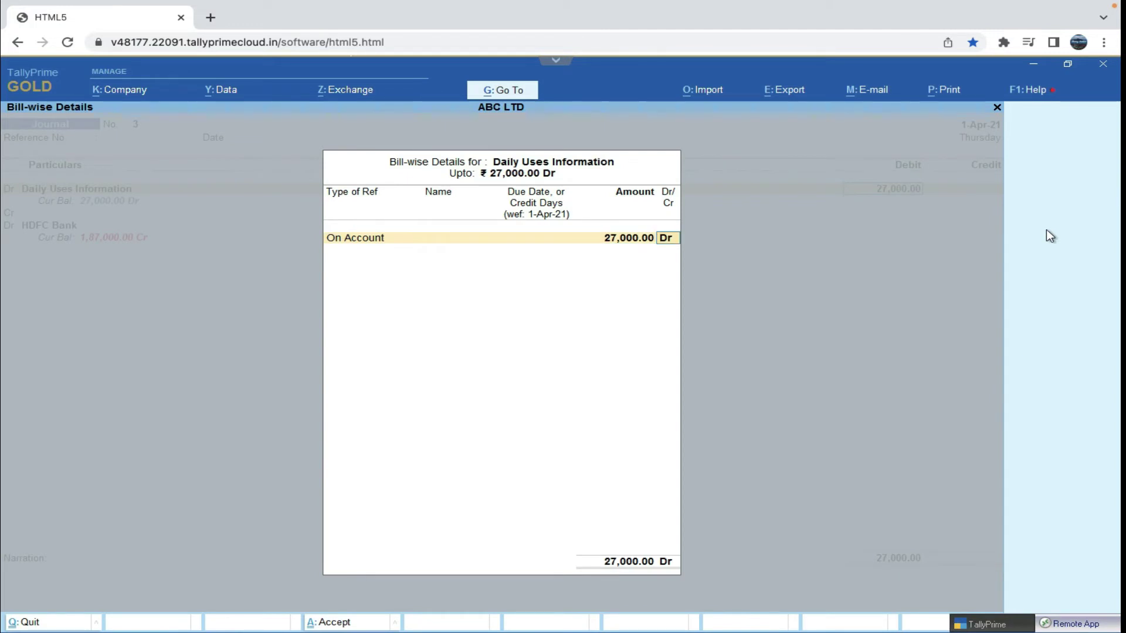
{"action": "key", "text": "Return"}
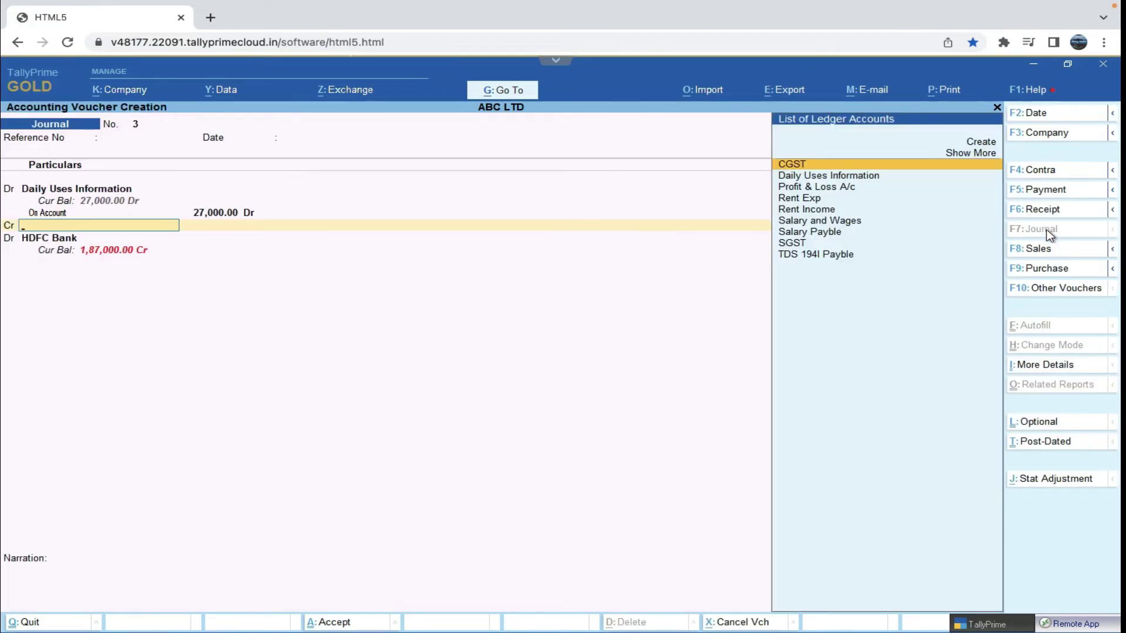
Credit the Rent Income ledger with 30,000 in the journal voucher
{"action": "type", "text": "Rent"}
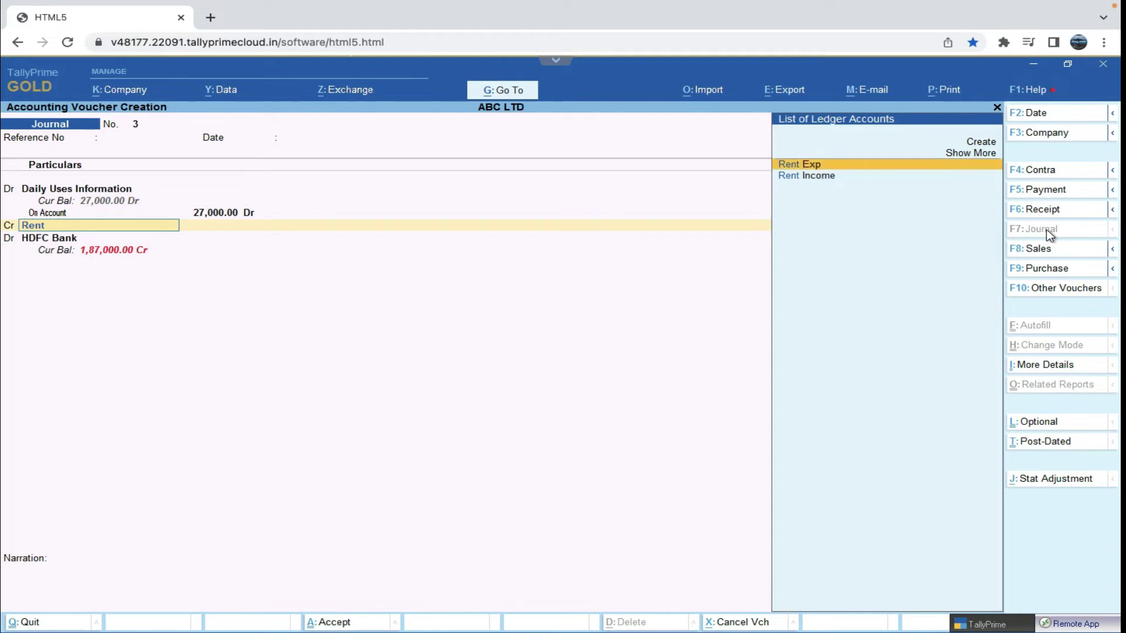
{"action": "key", "text": "Down"}
{"action": "key", "text": "Return"}
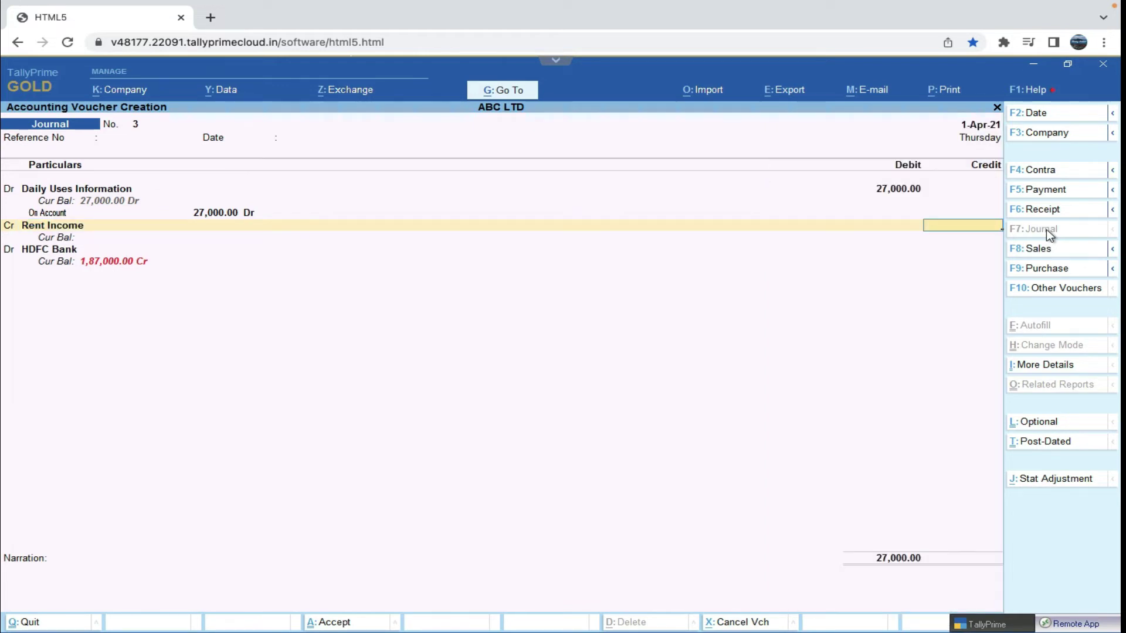
{"action": "type", "text": "30000"}
{"action": "key", "text": "Return"}
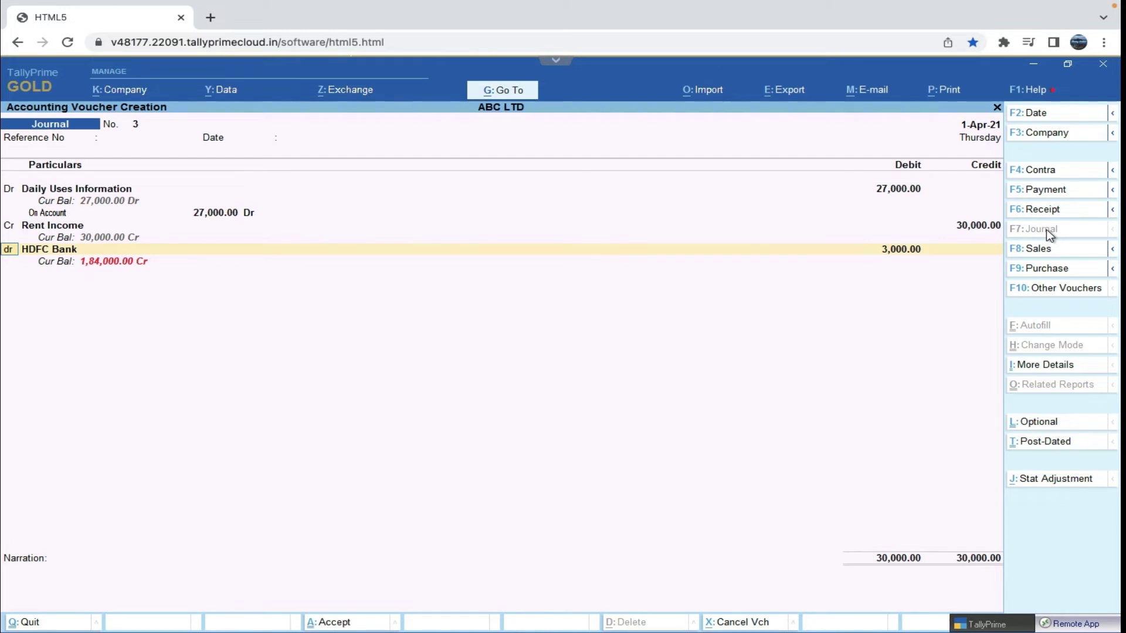
Replace the HDFC Bank debit ledger in the journal with TDS 194I Payble
{"action": "key", "text": "Return"}
{"action": "key", "text": "Return"}
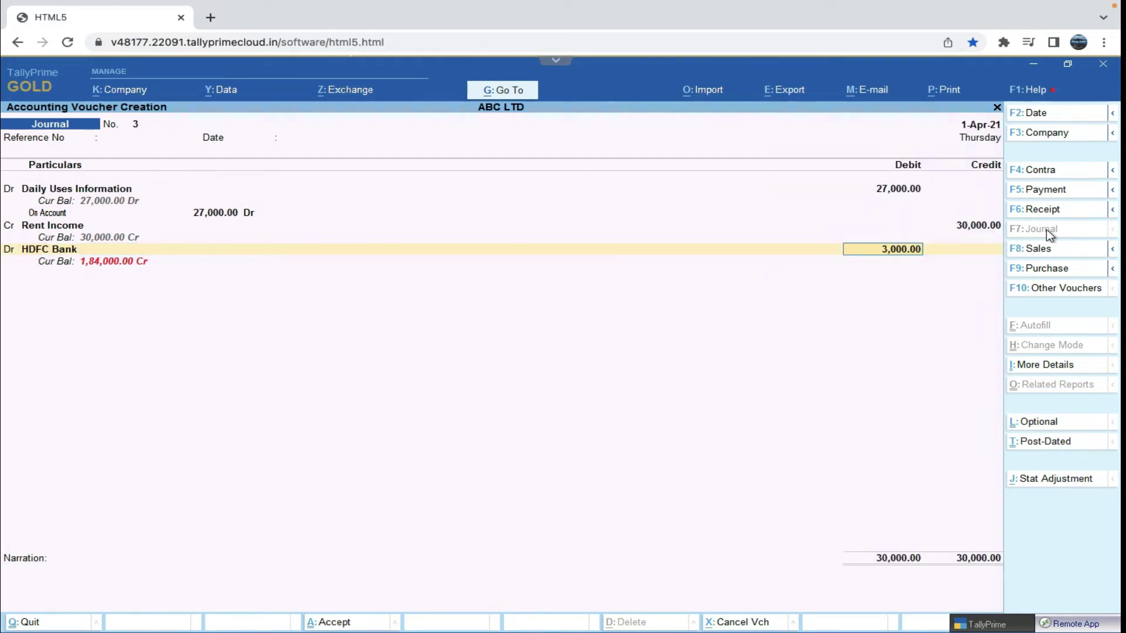
{"action": "key", "text": "BackSpace"}
{"action": "key", "text": "BackSpace"}
{"action": "type", "text": "194"}
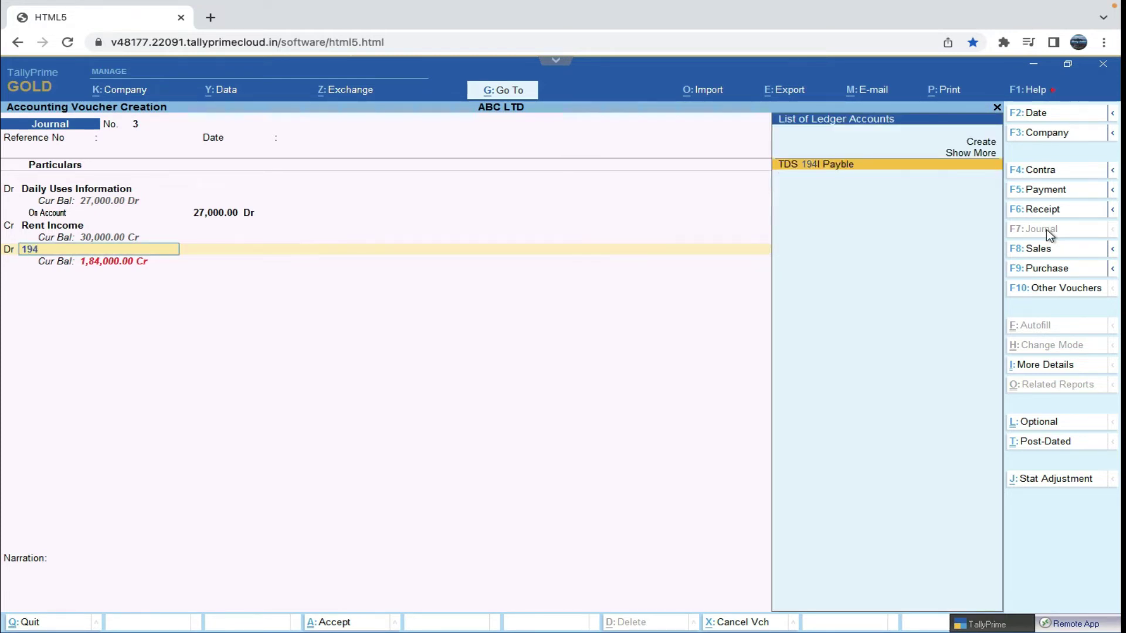
{"action": "key", "text": "Return"}
{"action": "key", "text": "BackSpace"}
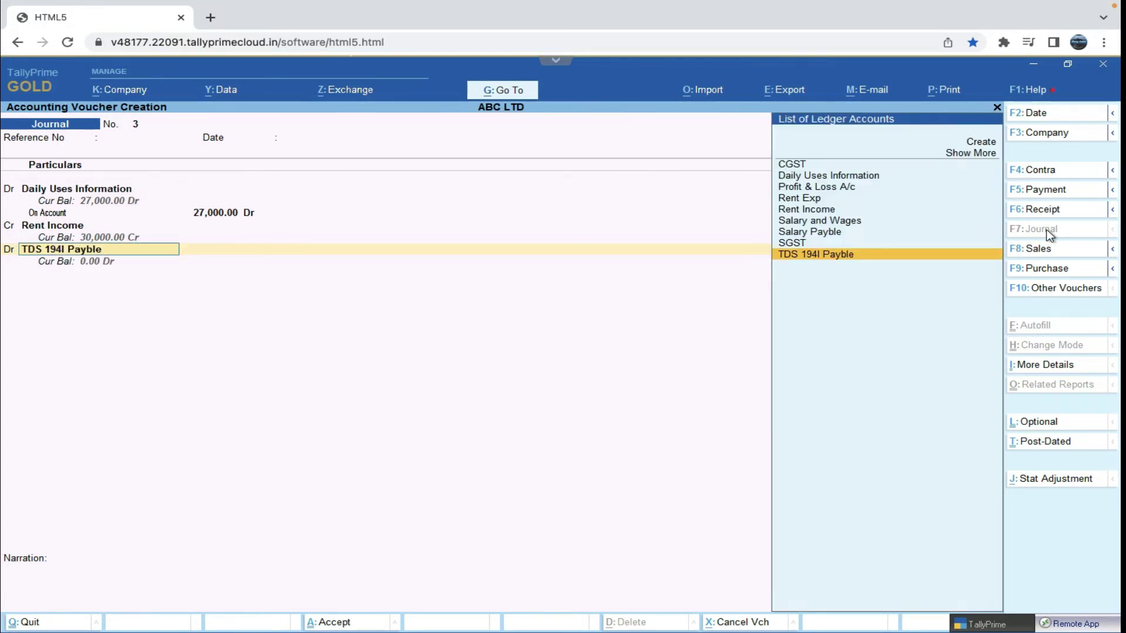
Create a ledger named Tds Rece on Rent F.Y.2022-23 under Current Assets for the journal's last debit line
{"action": "key", "text": "ctrl"}
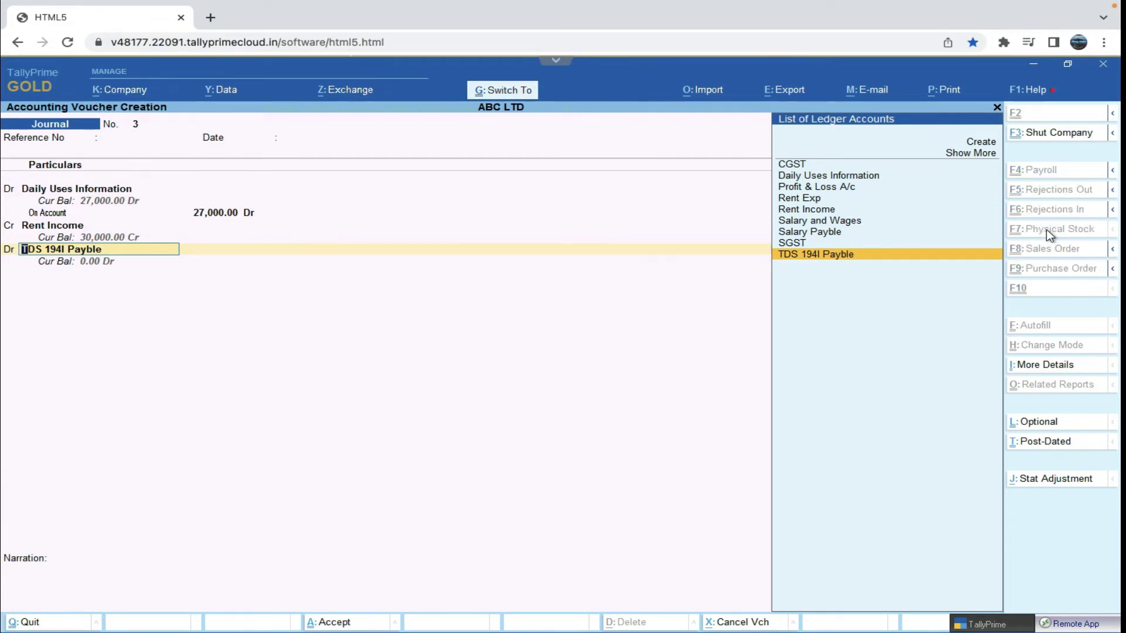
{"action": "key", "text": "alt+c"}
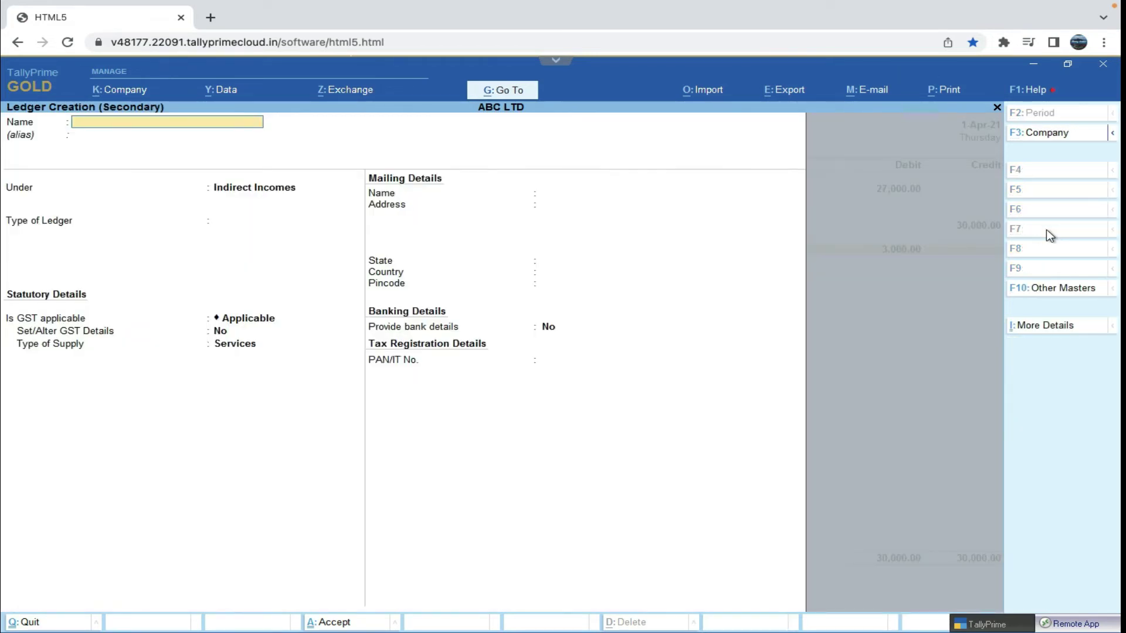
{"action": "type", "text": "Tds Rece on Rent F.Y.2022"}
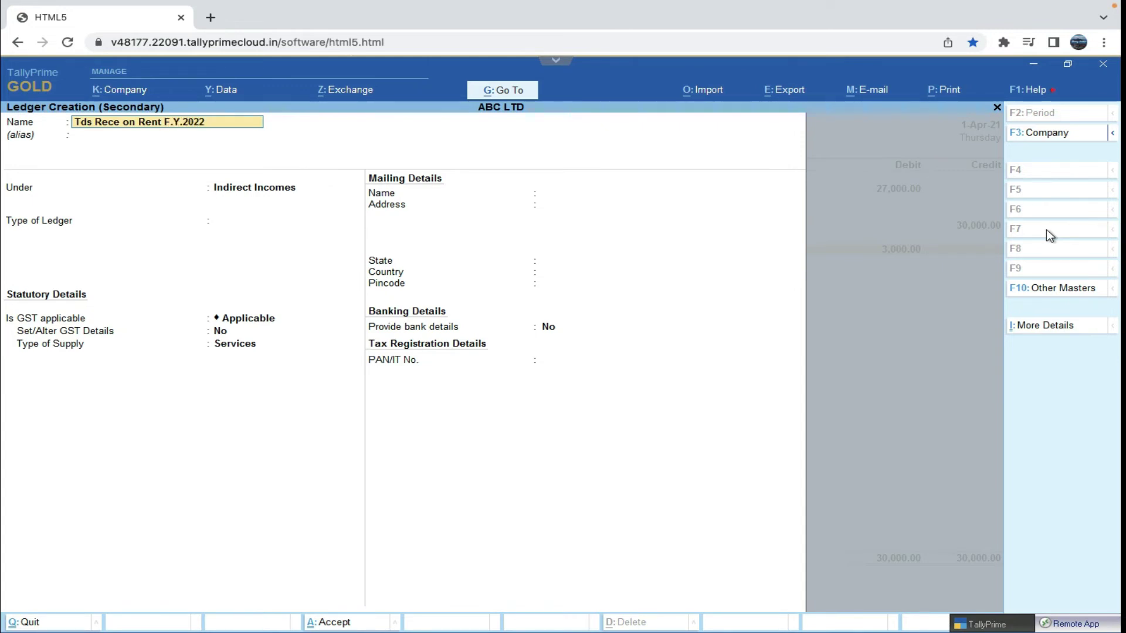
{"action": "type", "text": "-23"}
{"action": "key", "text": "Return"}
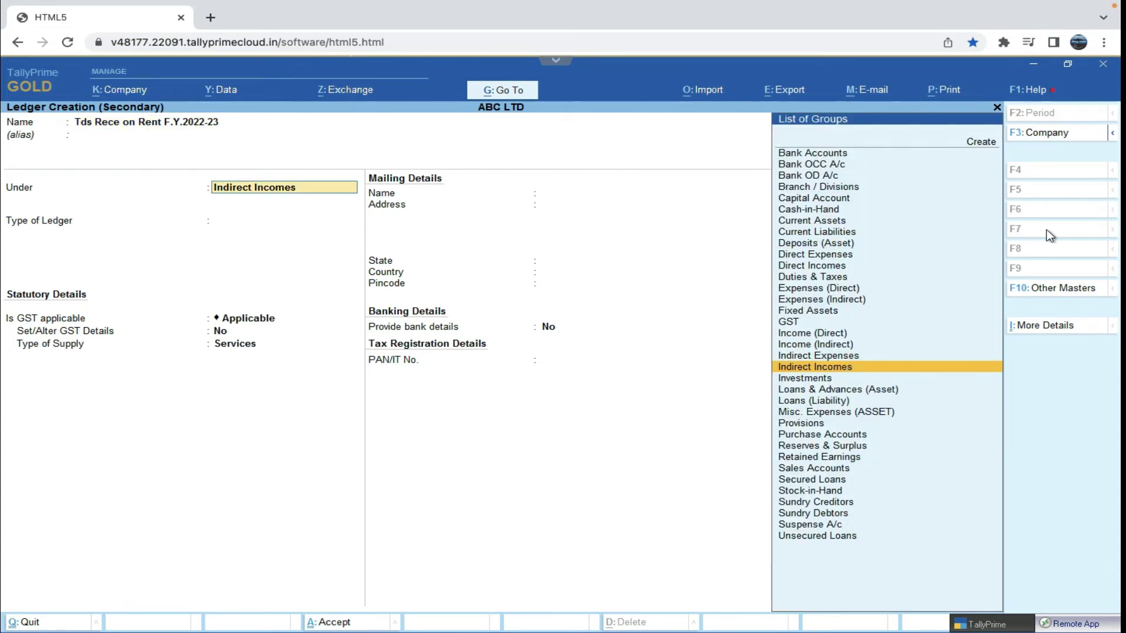
{"action": "type", "text": "Cu"}
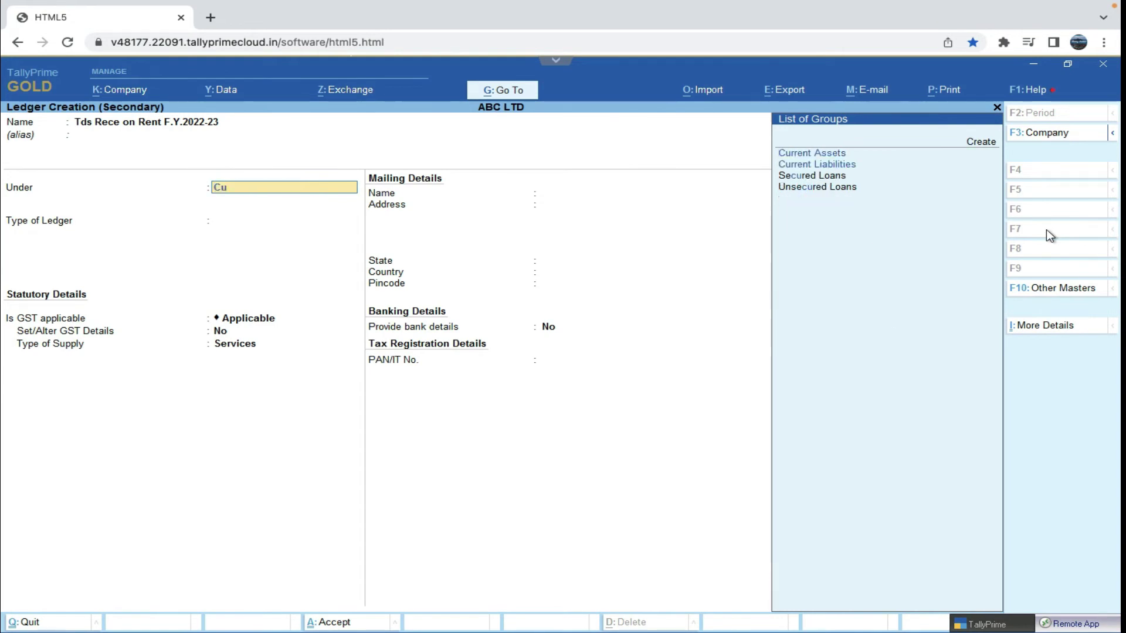
{"action": "key", "text": "Return"}
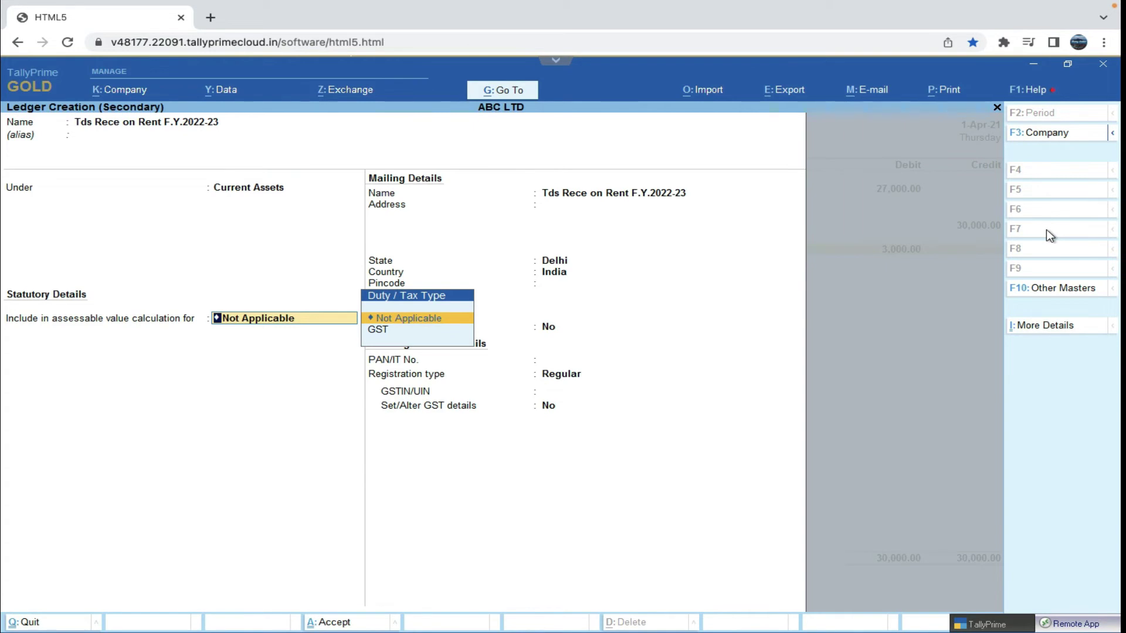
{"action": "key", "text": "ctrl+a"}
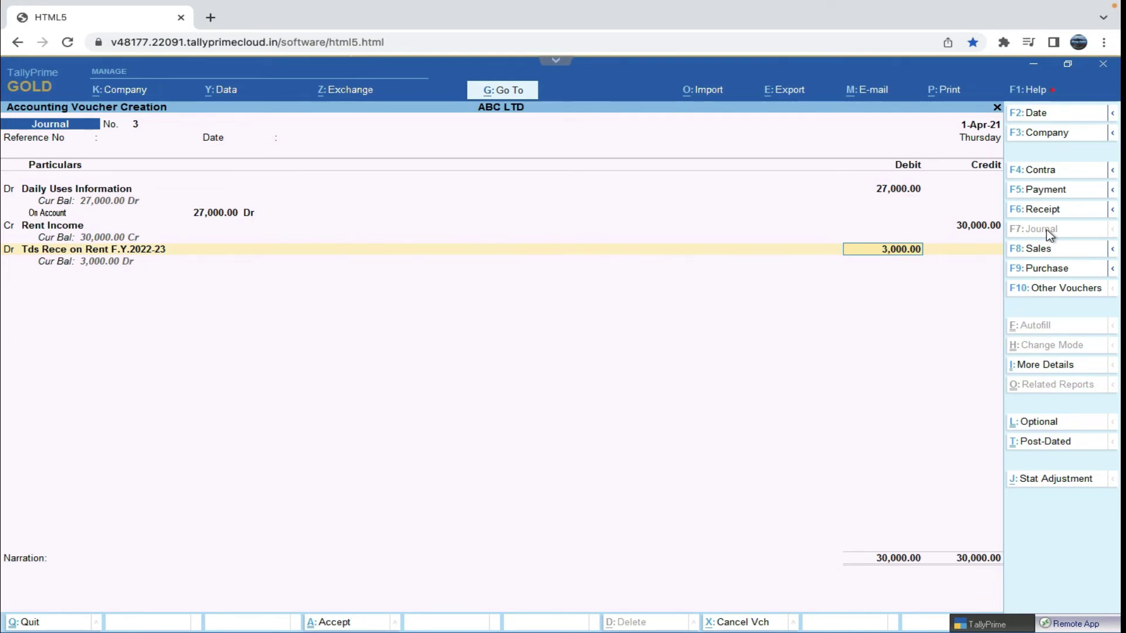
Accept 3,000 as the TDS receivable debit and save the rent income journal
{"action": "key", "text": "Return"}
{"action": "key", "text": "Return"}
{"action": "key", "text": "Return"}
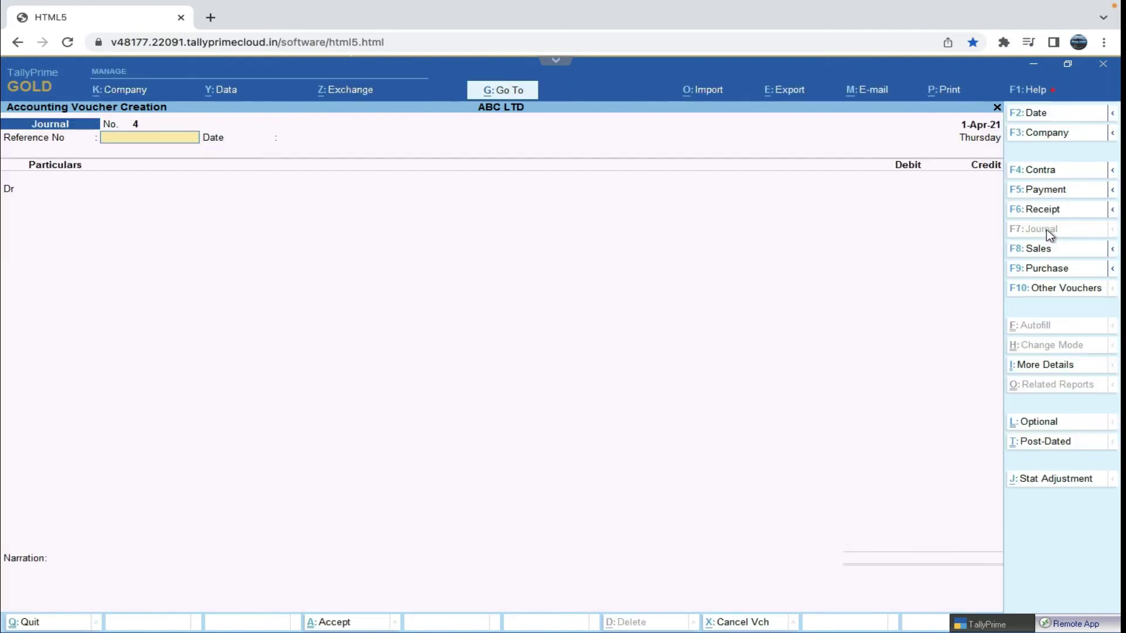
Start a receipt voucher into HDFC Bank and enter 2,70,000 against Daily Uses Information
{"action": "left_click", "coordinate": [1046, 209]}
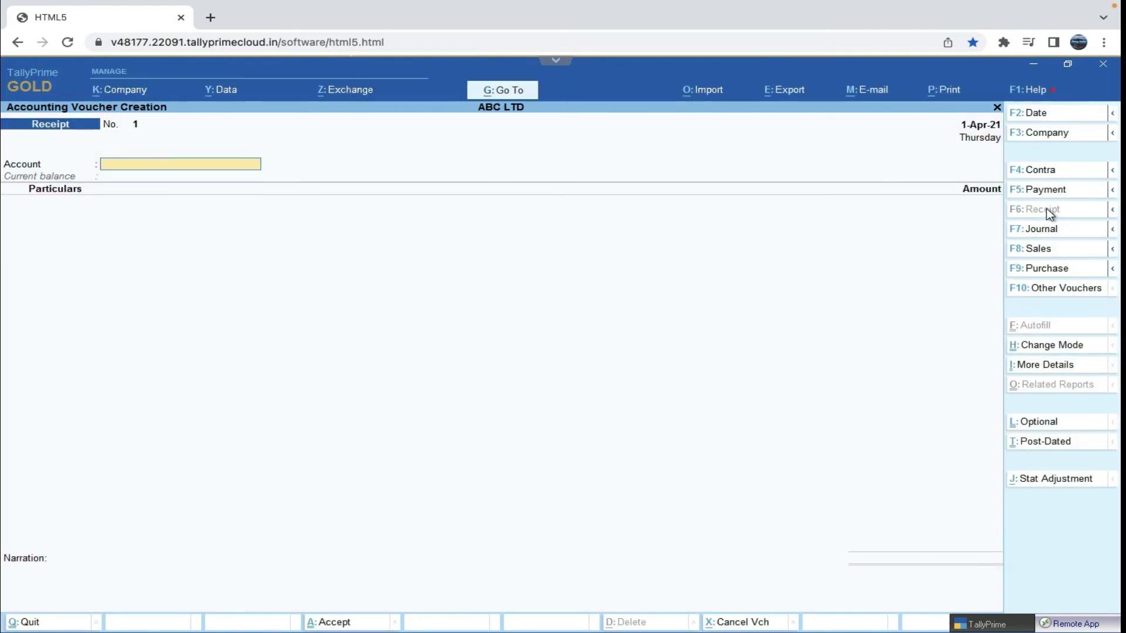
{"action": "type", "text": "hdfc"}
{"action": "key", "text": "Return"}
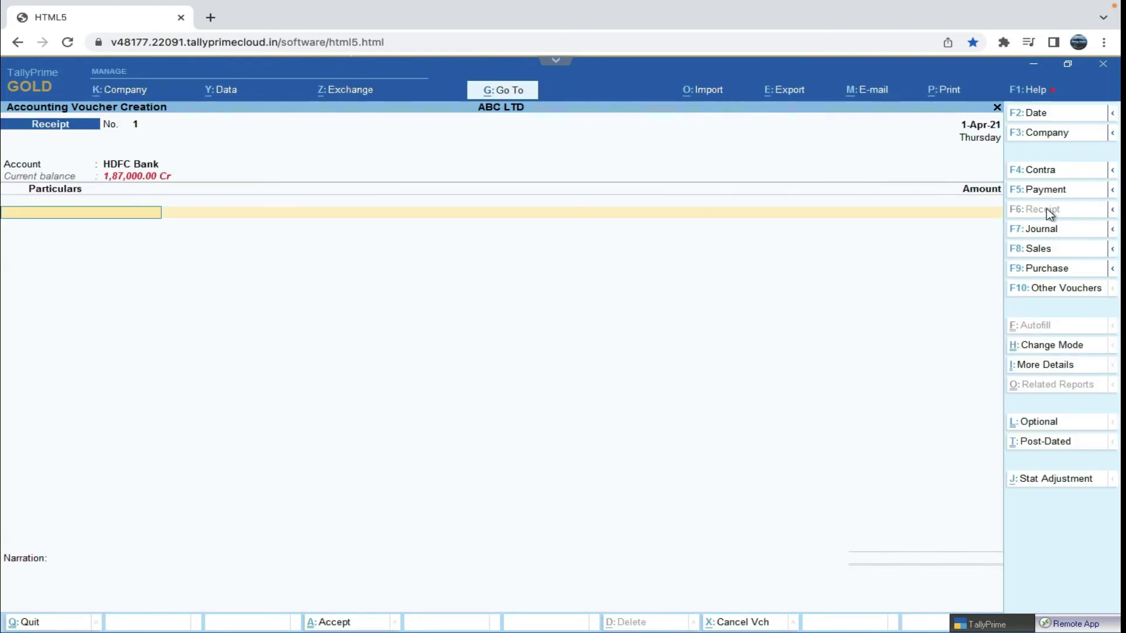
{"action": "type", "text": "dai"}
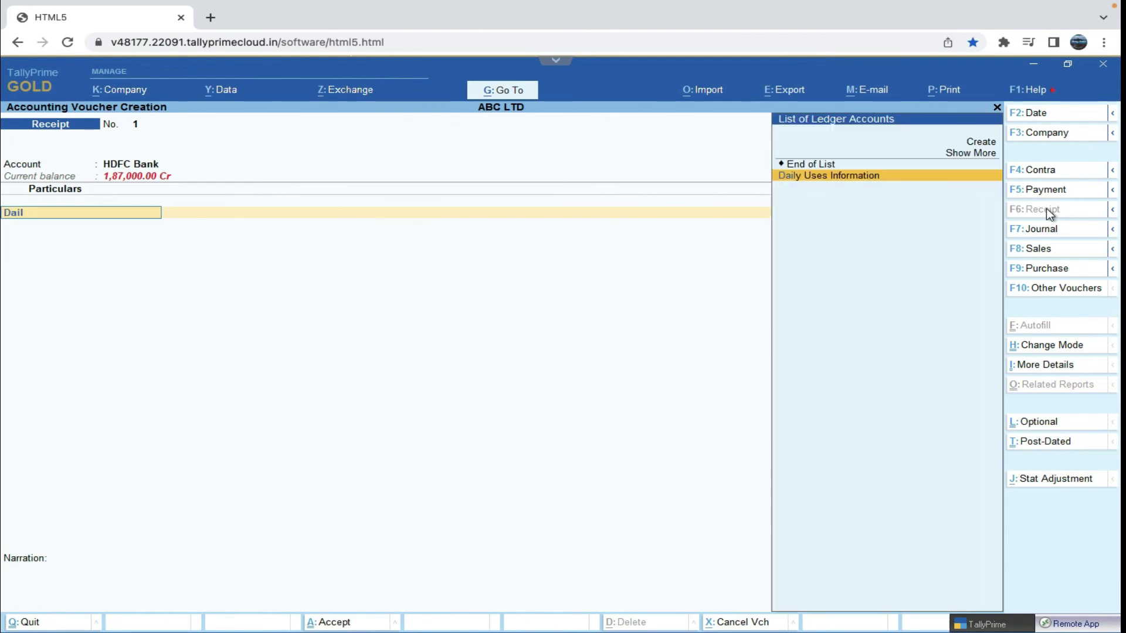
{"action": "key", "text": "Return"}
{"action": "type", "text": "2,70,000"}
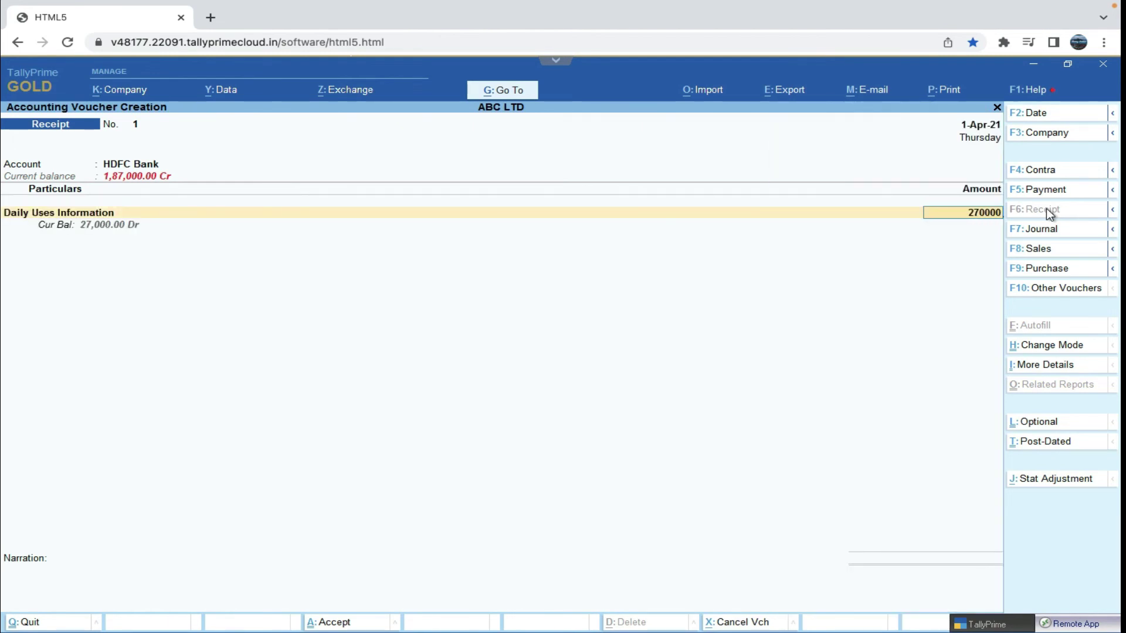
Accept the receipt's On Account bill reference and Cheque/DD bank allocation, and save the voucher
{"action": "key", "text": "Return"}
{"action": "key", "text": "Return"}
{"action": "key", "text": "Return"}
{"action": "key", "text": "Return"}
{"action": "key", "text": "Return"}
{"action": "key", "text": "Return"}
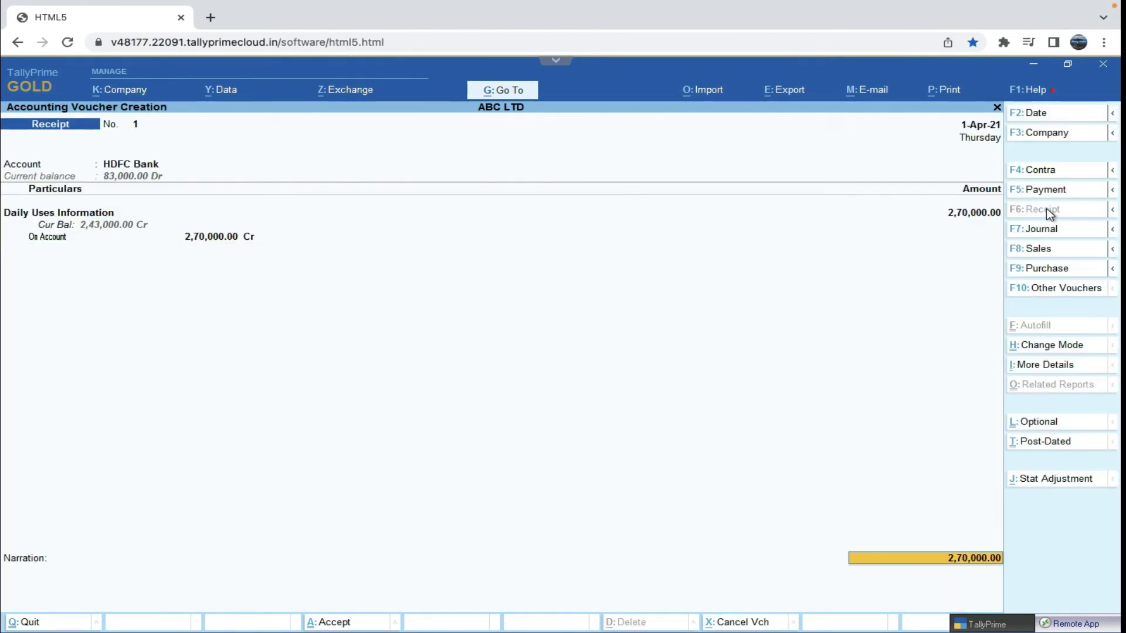
{"action": "key", "text": "Return"}
{"action": "key", "text": "Return"}
{"action": "key", "text": "Return"}
{"action": "key", "text": "Return"}
{"action": "key", "text": "Return"}
{"action": "key", "text": "Return"}
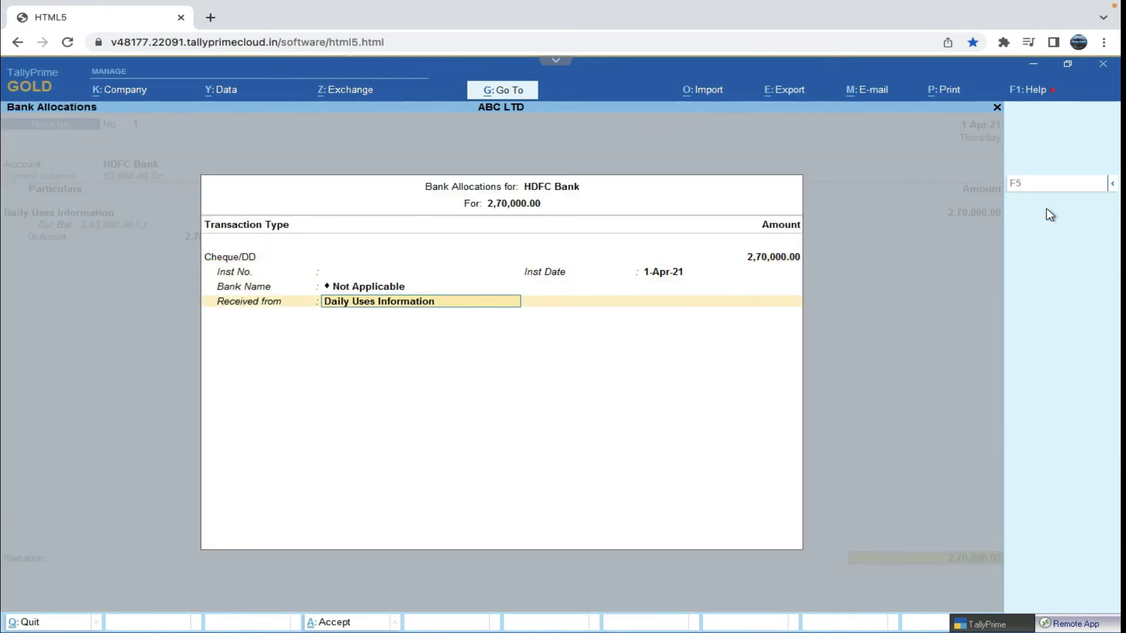
{"action": "key", "text": "Return"}
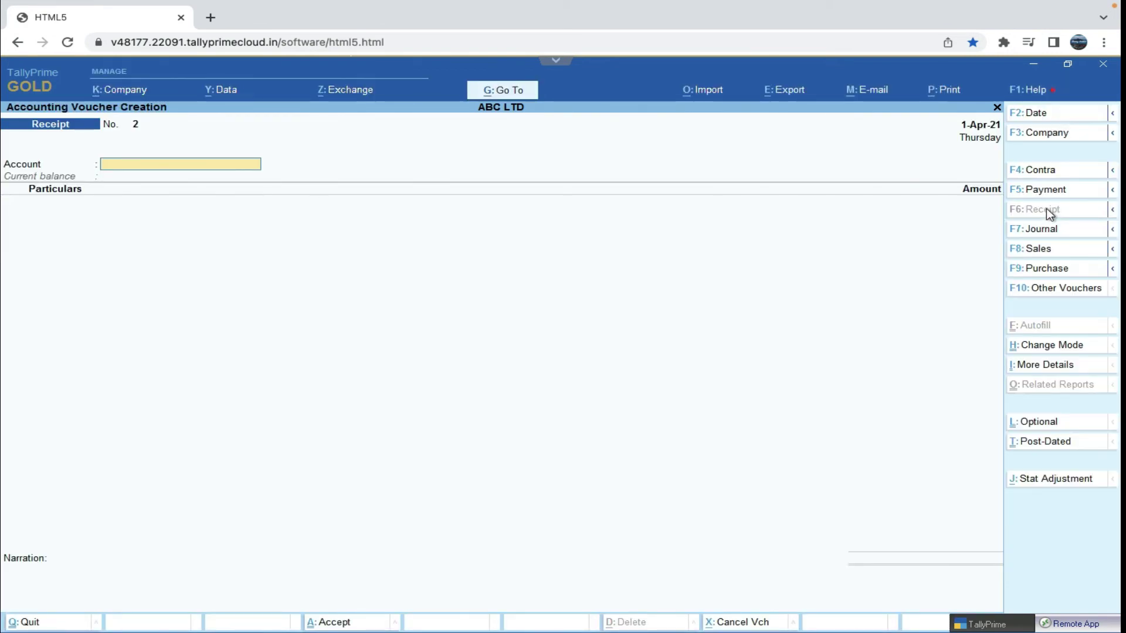
Leave voucher entry and open the Daily Uses Information receipt from the Day Book for alteration
{"action": "key", "text": "Escape"}
{"action": "key", "text": "d"}
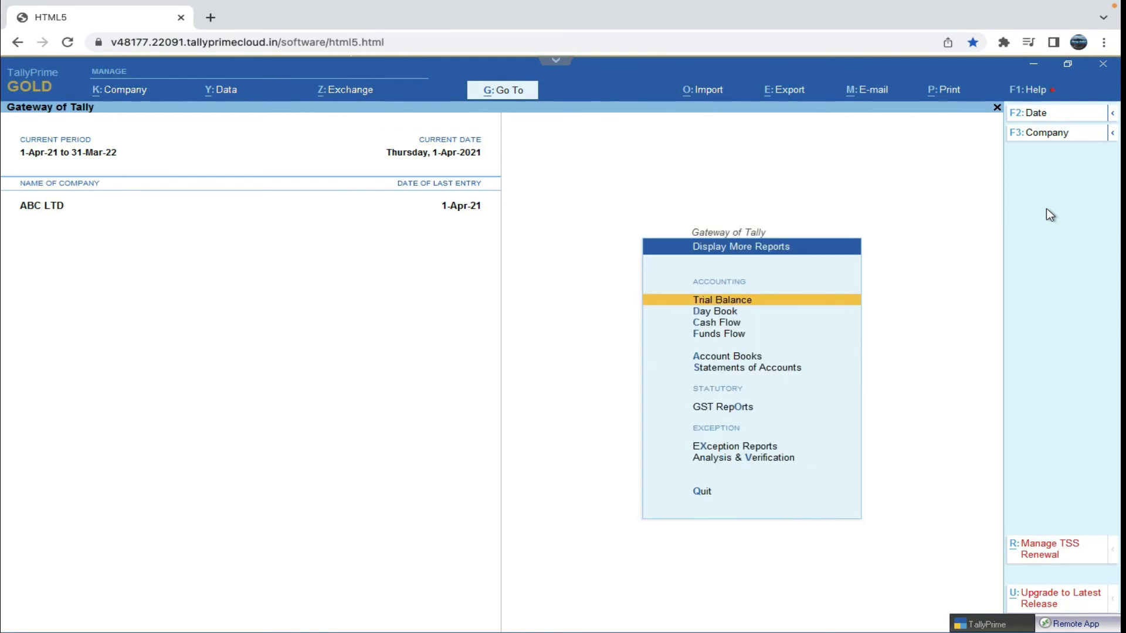
{"action": "key", "text": "y"}
{"action": "key", "text": "Down"}
{"action": "key", "text": "Down"}
{"action": "key", "text": "Down"}
{"action": "key", "text": "Down"}
{"action": "key", "text": "Down"}
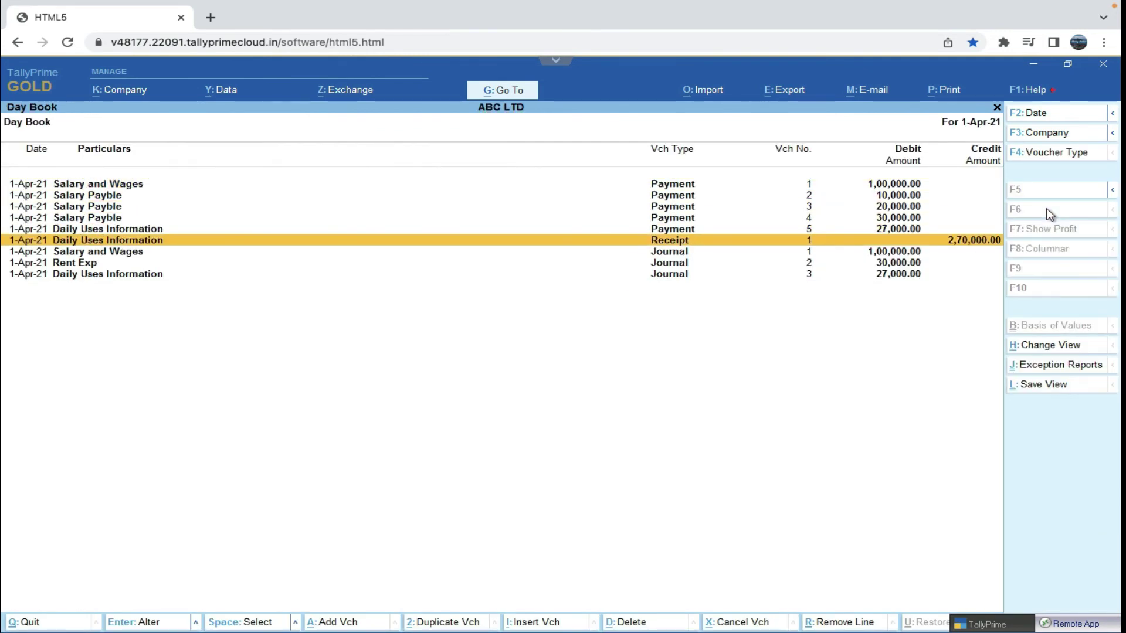
{"action": "key", "text": "Return"}
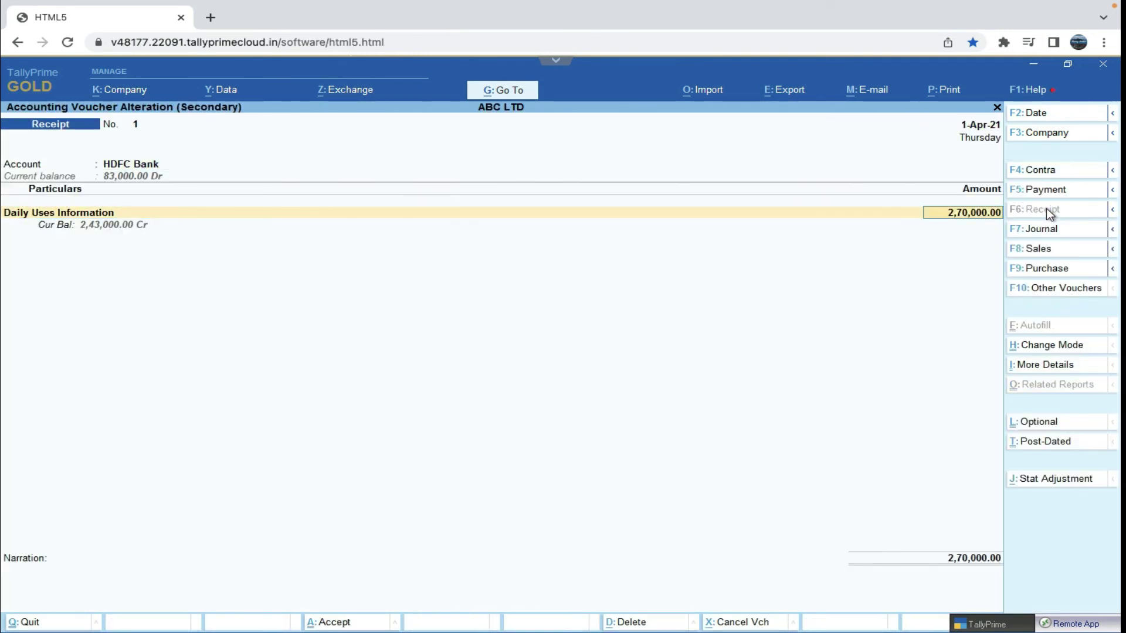
Set the receipt amount to 27,000, keep its reference On Account, and save the voucher
{"action": "type", "text": "27000"}
{"action": "key", "text": "Return"}
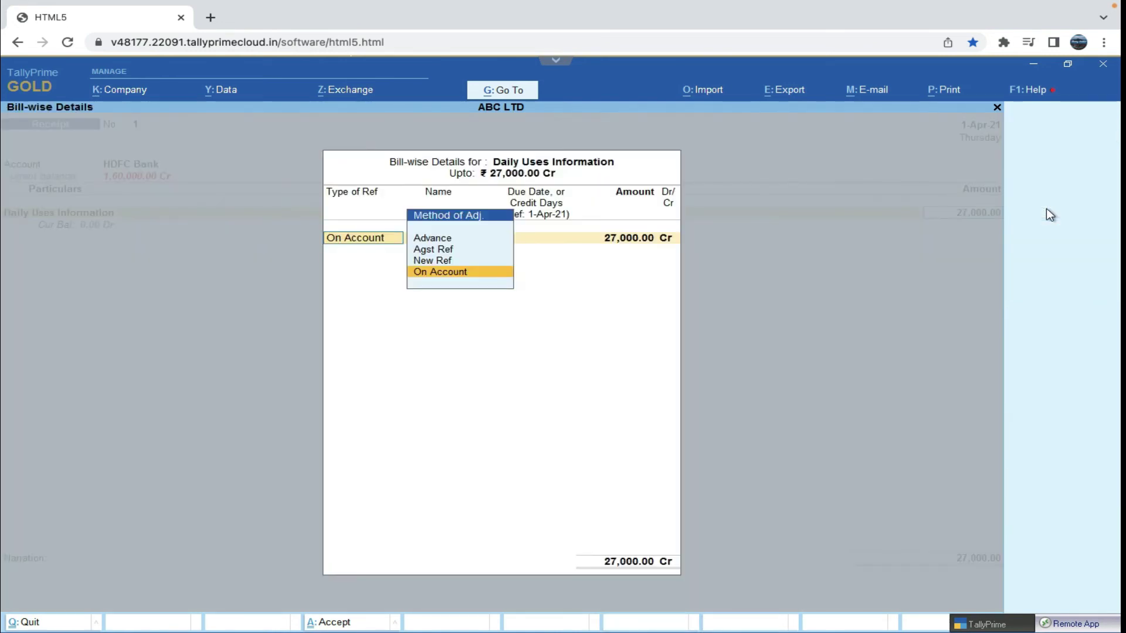
{"action": "key", "text": "Return"}
{"action": "key", "text": "Return"}
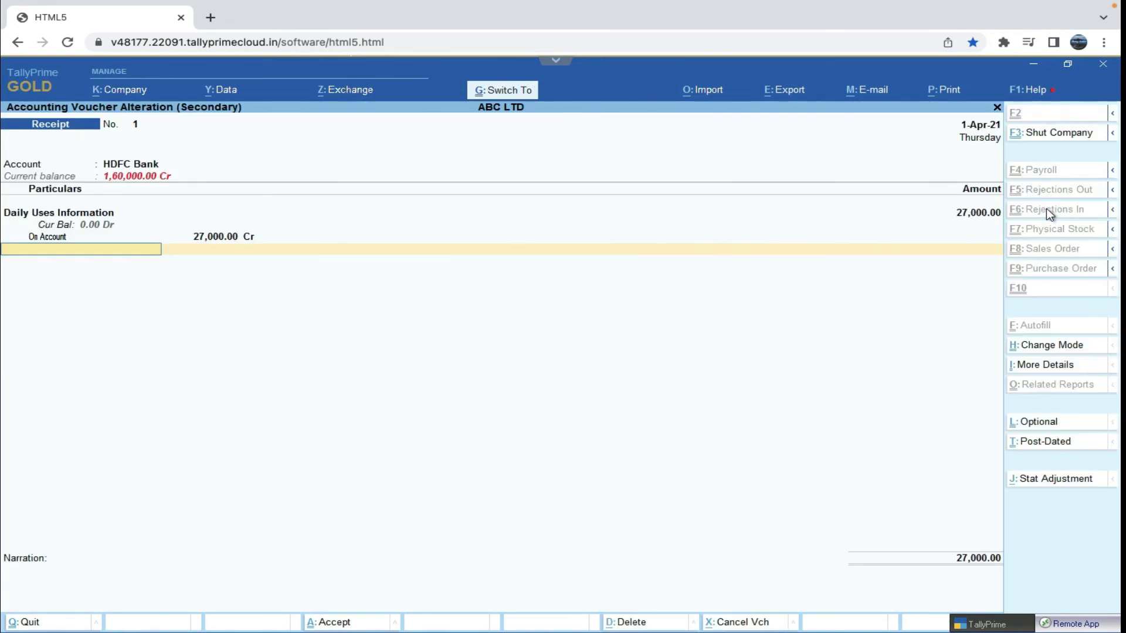
{"action": "key", "text": "ctrl+a"}
Review the Daily Uses Information receipt and payment vouchers from the Day Book without altering them
{"action": "key", "text": "Return"}
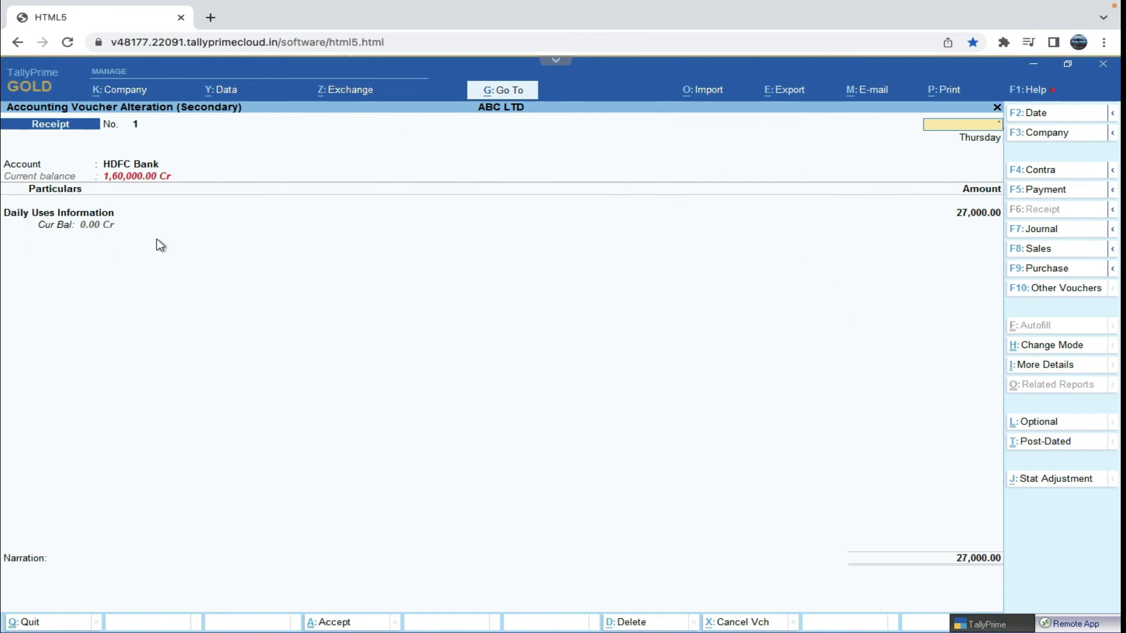
{"action": "key", "text": "Escape"}
{"action": "key", "text": "y"}
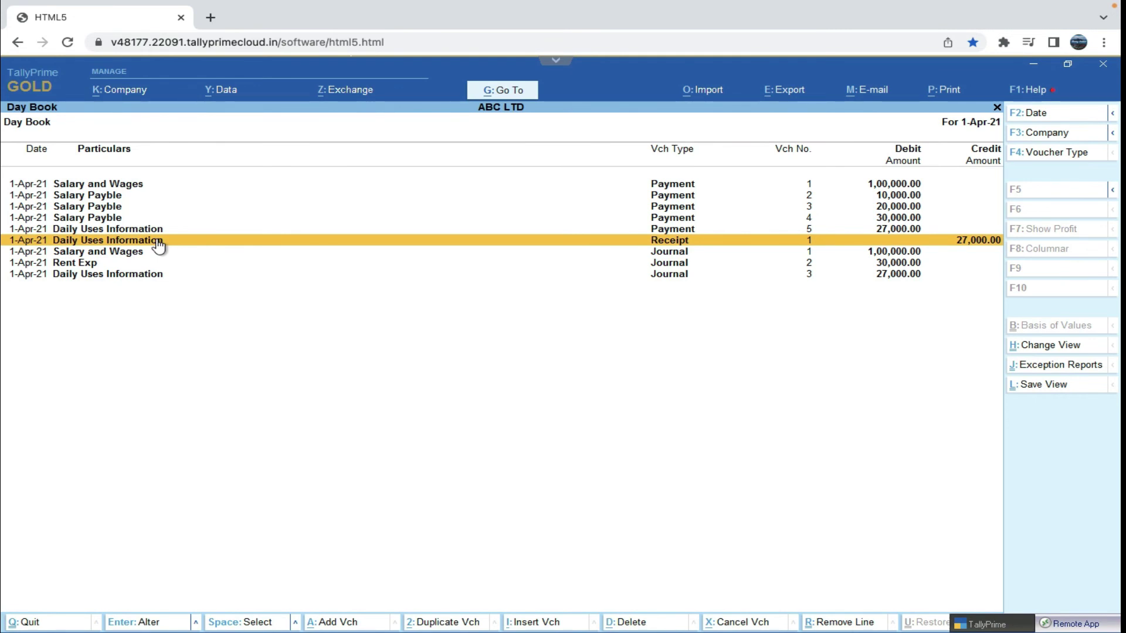
{"action": "key", "text": "Up"}
{"action": "key", "text": "Return"}
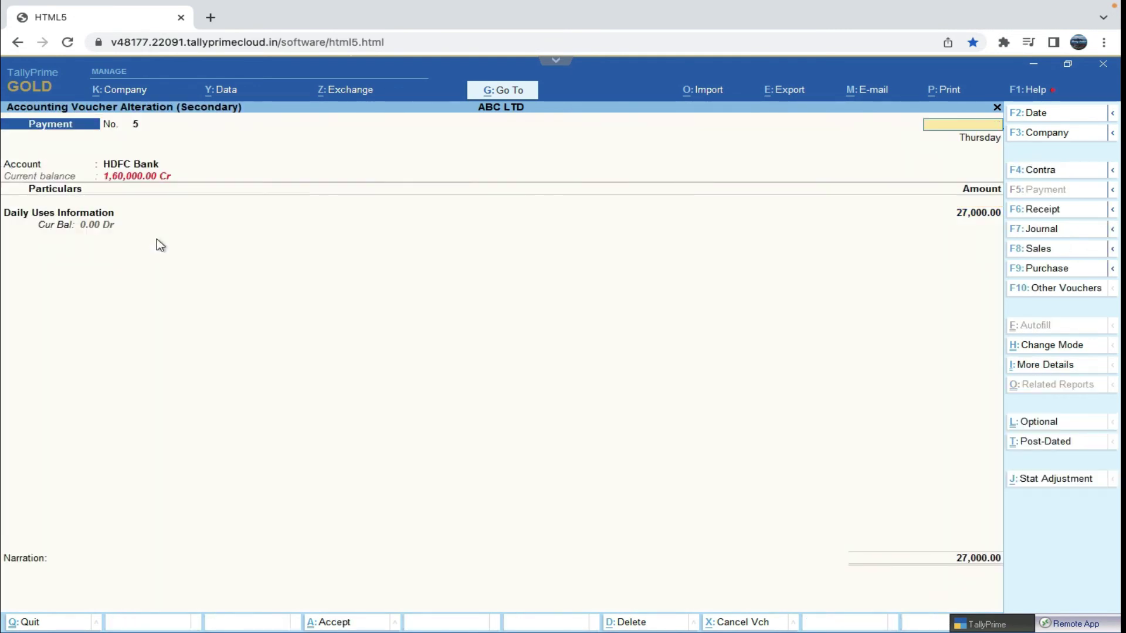
{"action": "key", "text": "Escape"}
{"action": "key", "text": "y"}
Open the Daily Uses Information journal from the Day Book to check its party, Rent Income and TDS lines
{"action": "key", "text": "Down"}
{"action": "key", "text": "Down"}
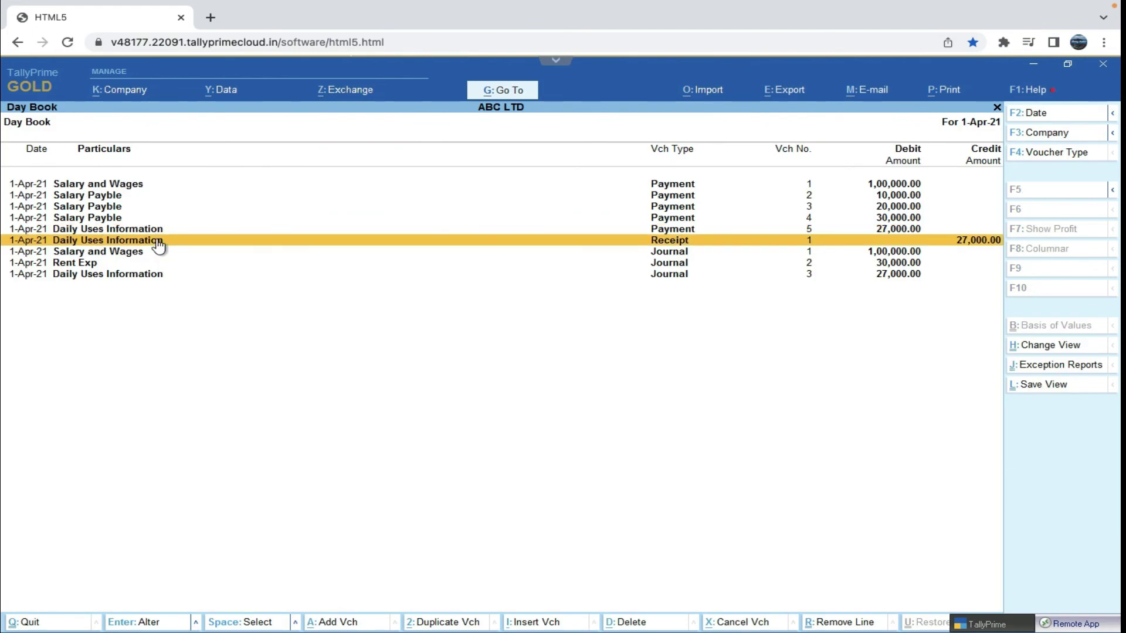
{"action": "key", "text": "Down"}
{"action": "key", "text": "Down"}
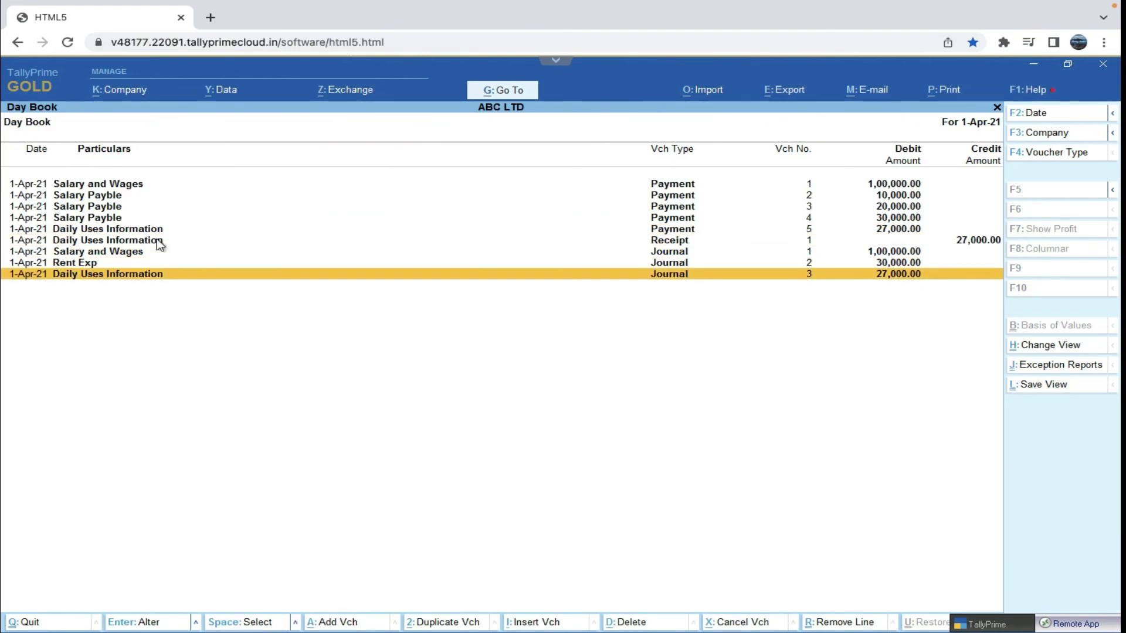
{"action": "key", "text": "Return"}
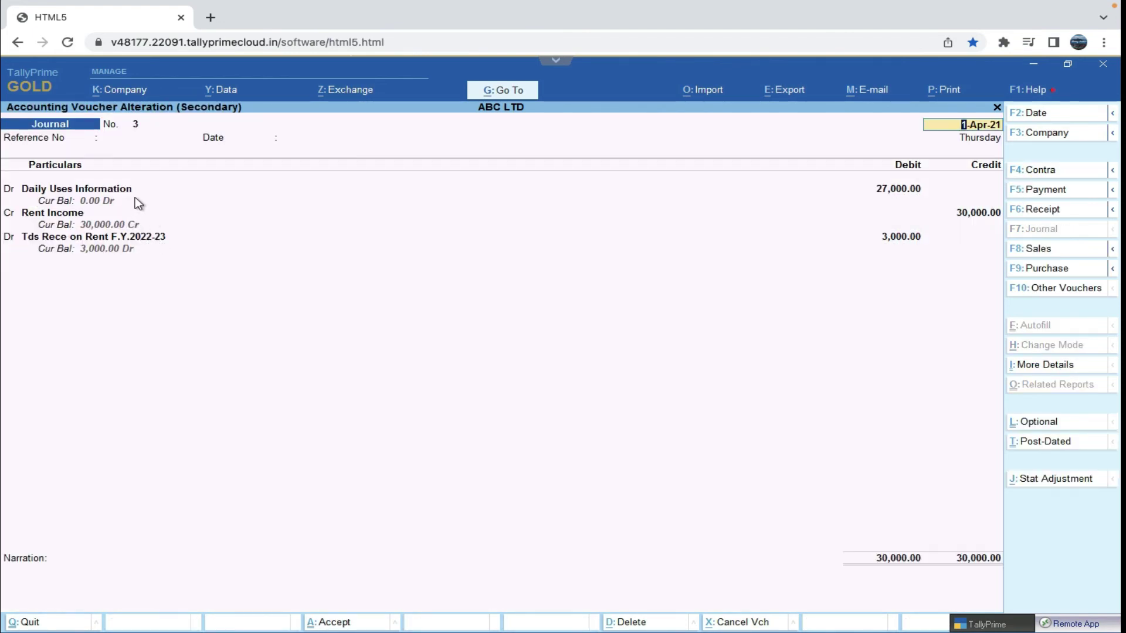